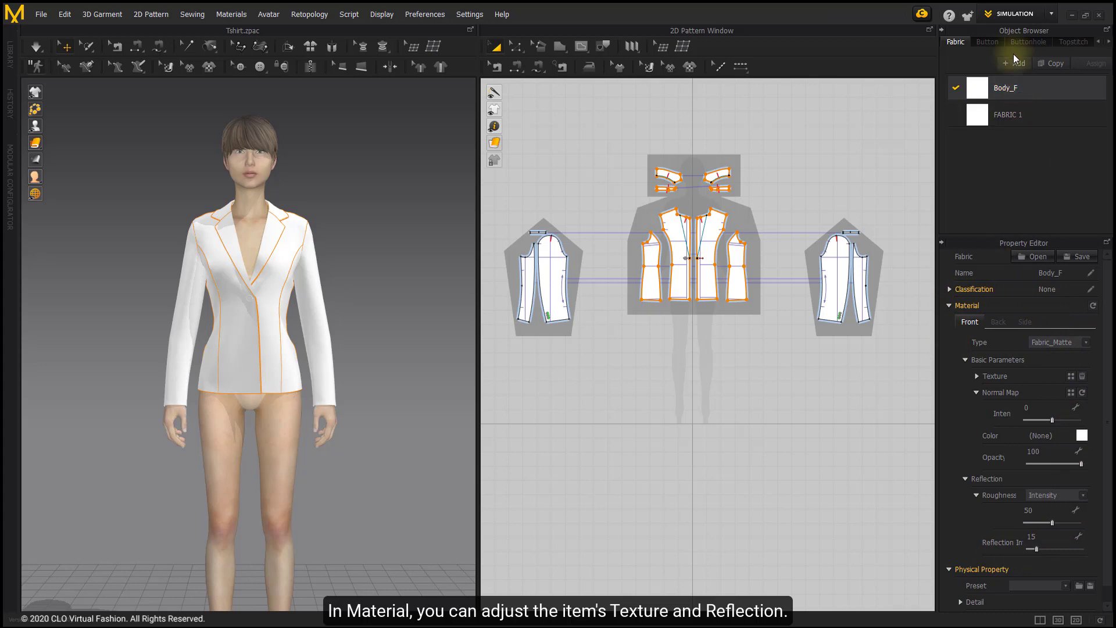
- Inspect the Default Button's properties in the Button list
click(996, 39)
click(989, 89)
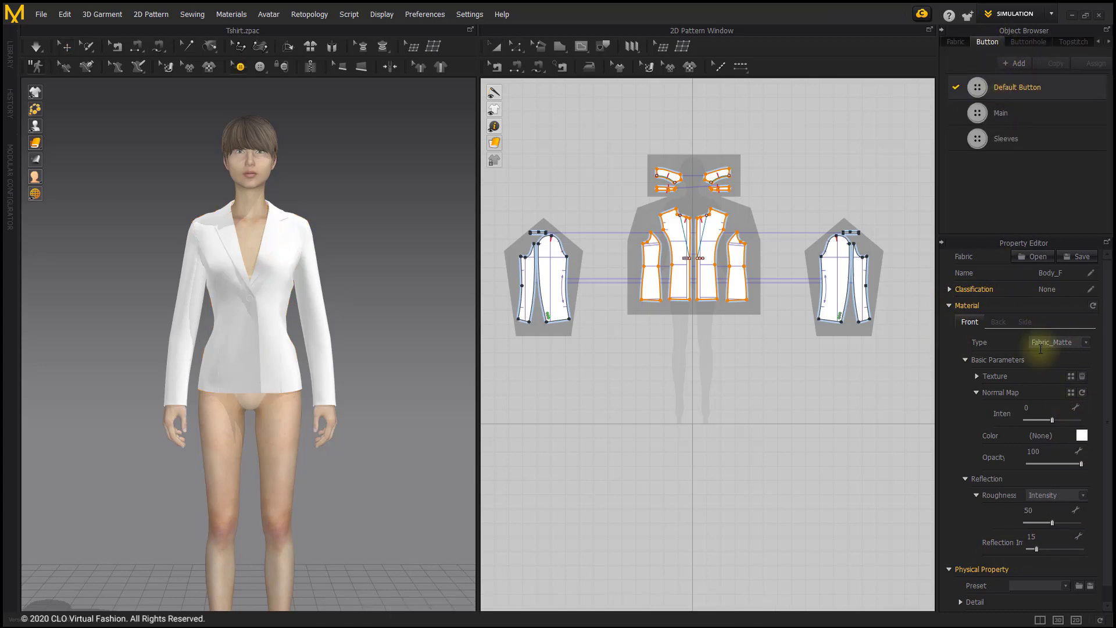
scroll(997, 358, down, 1)
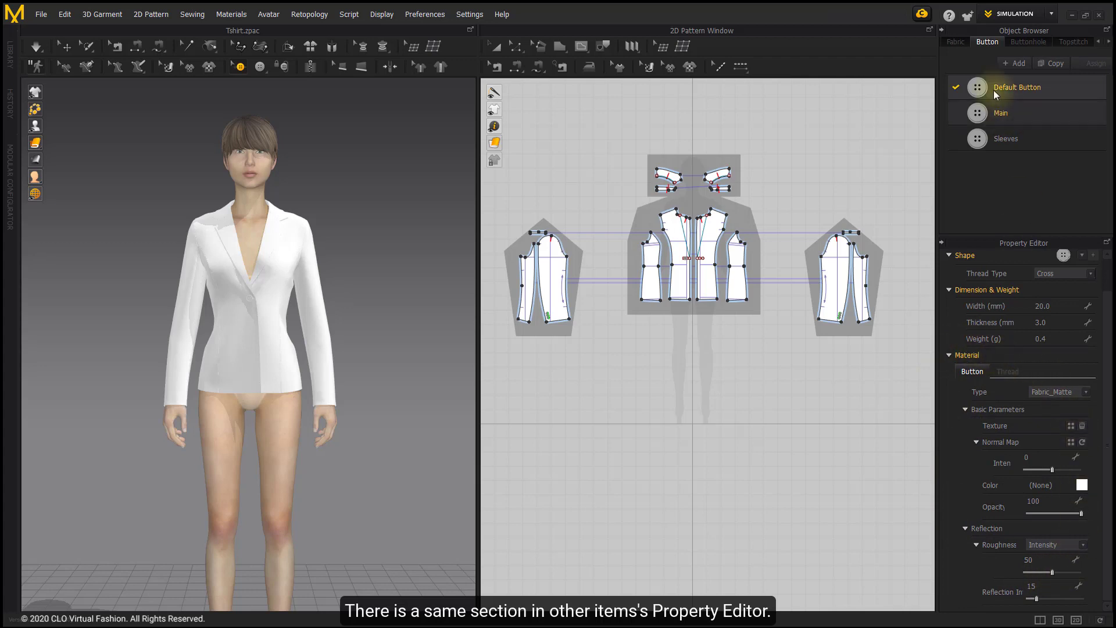
- Show Body_F's fabric properties and compare its back-face and front-face material settings
click(955, 42)
click(975, 85)
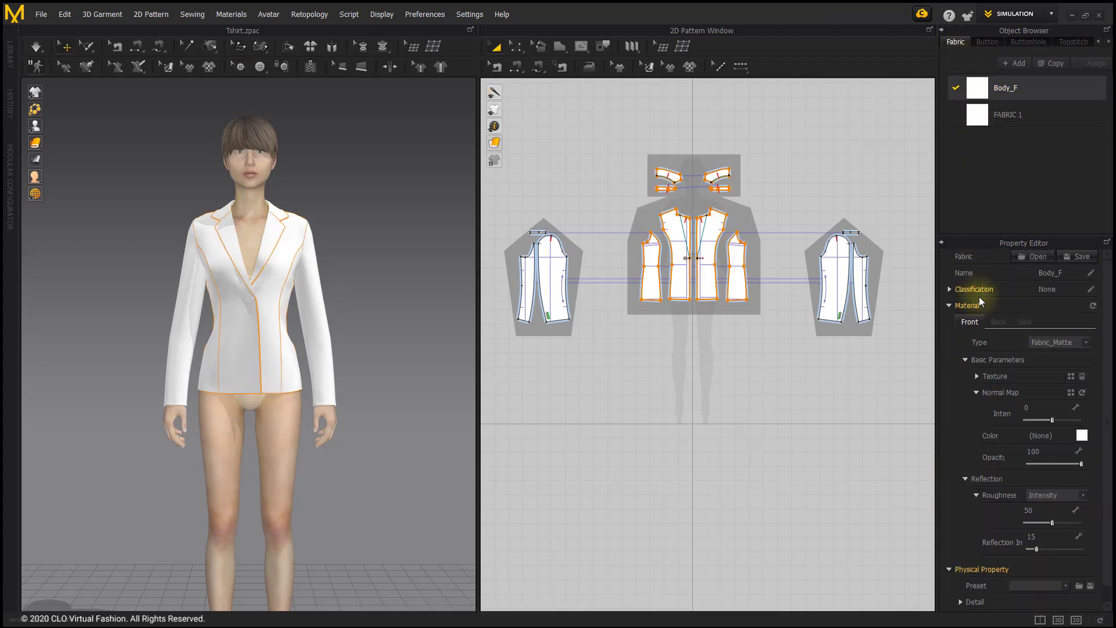
scroll(322, 326, up, 10)
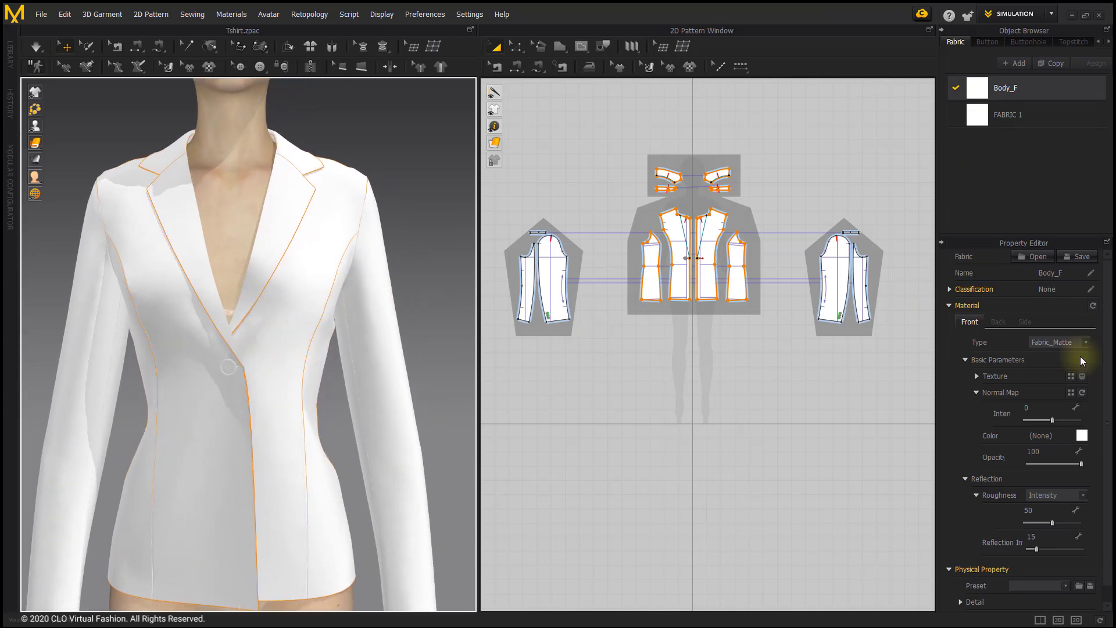
click(997, 323)
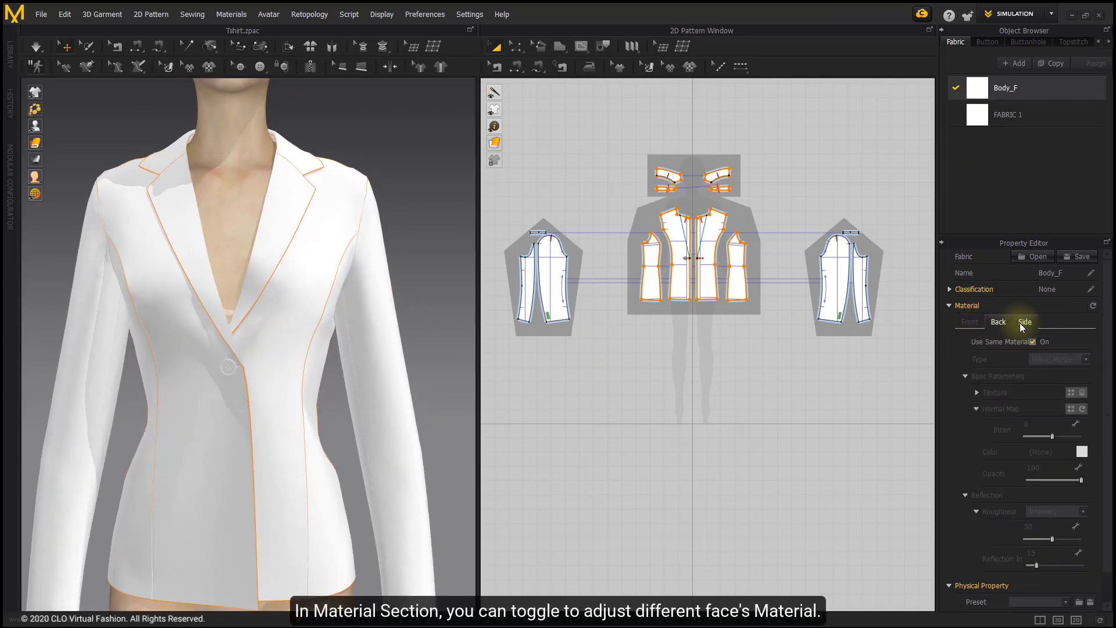
click(967, 324)
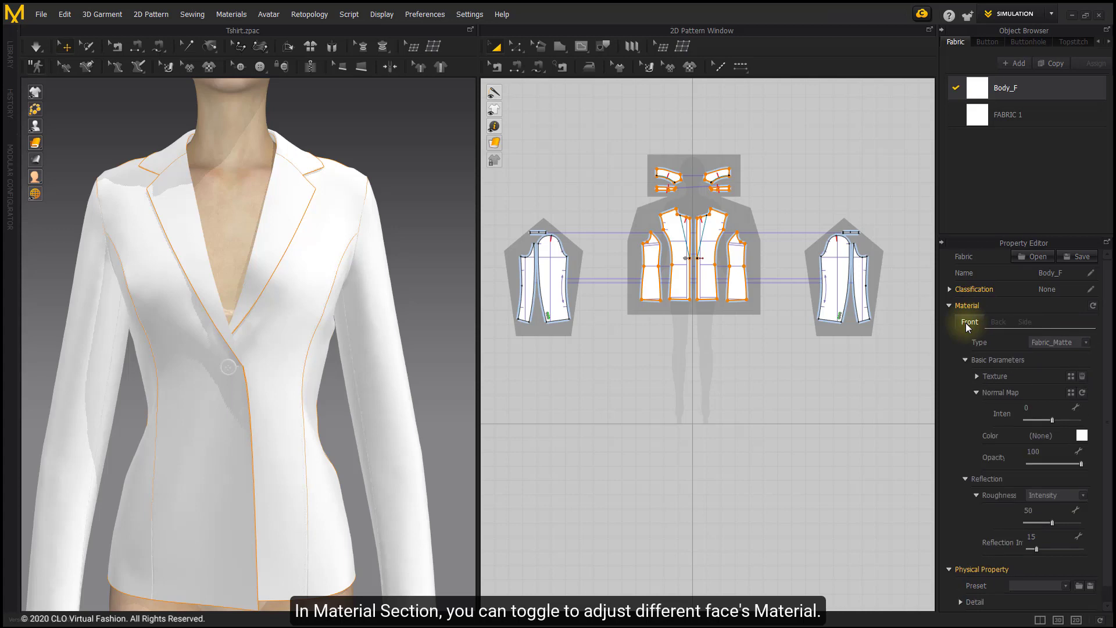
- Shade front and back fabric faces differently and orbit the jacket
scroll(219, 142, up, 2)
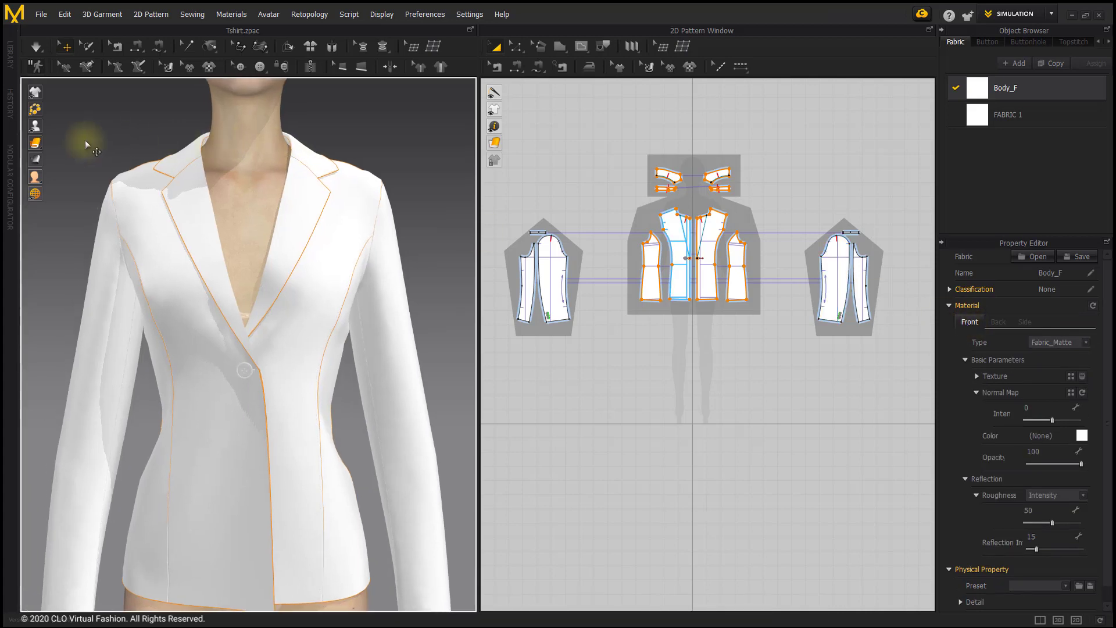
mouse_move(38, 145)
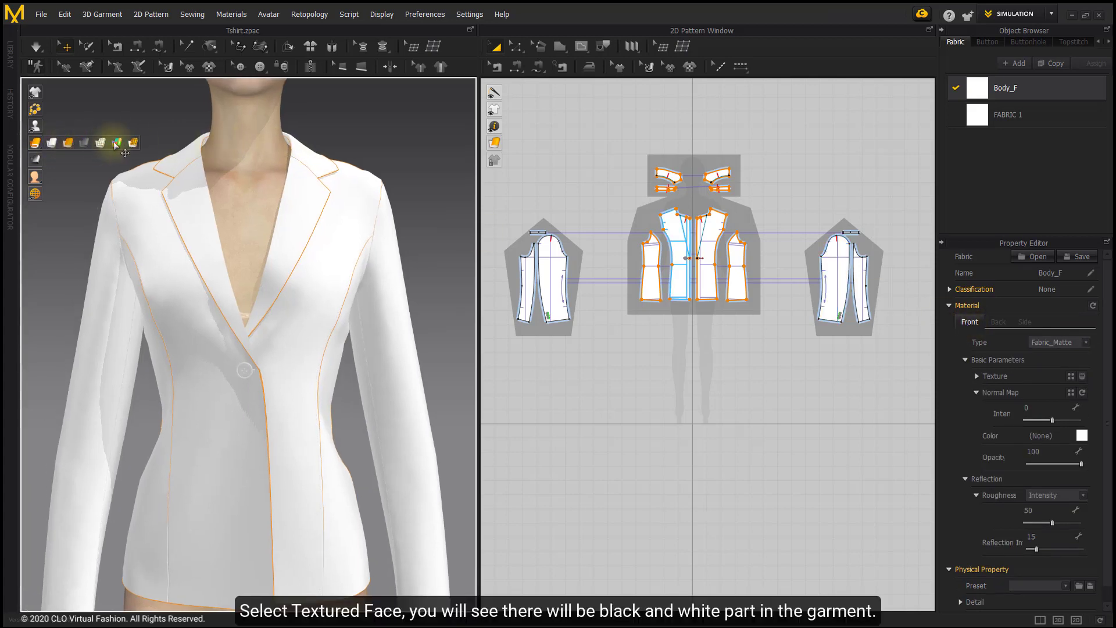
click(74, 142)
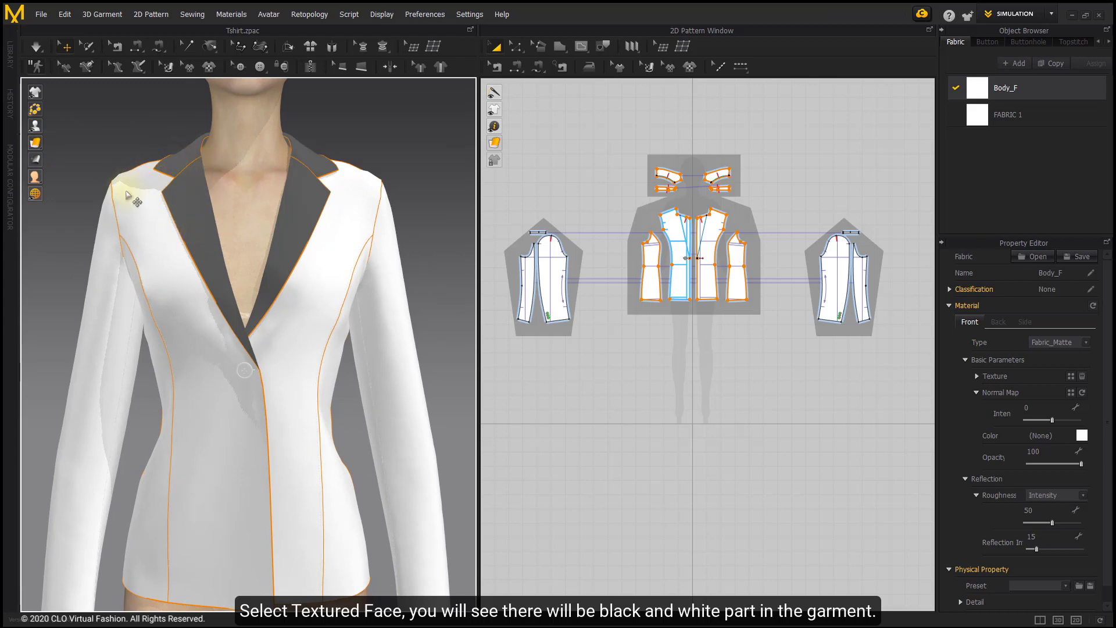
right_drag(151, 212, 190, 174)
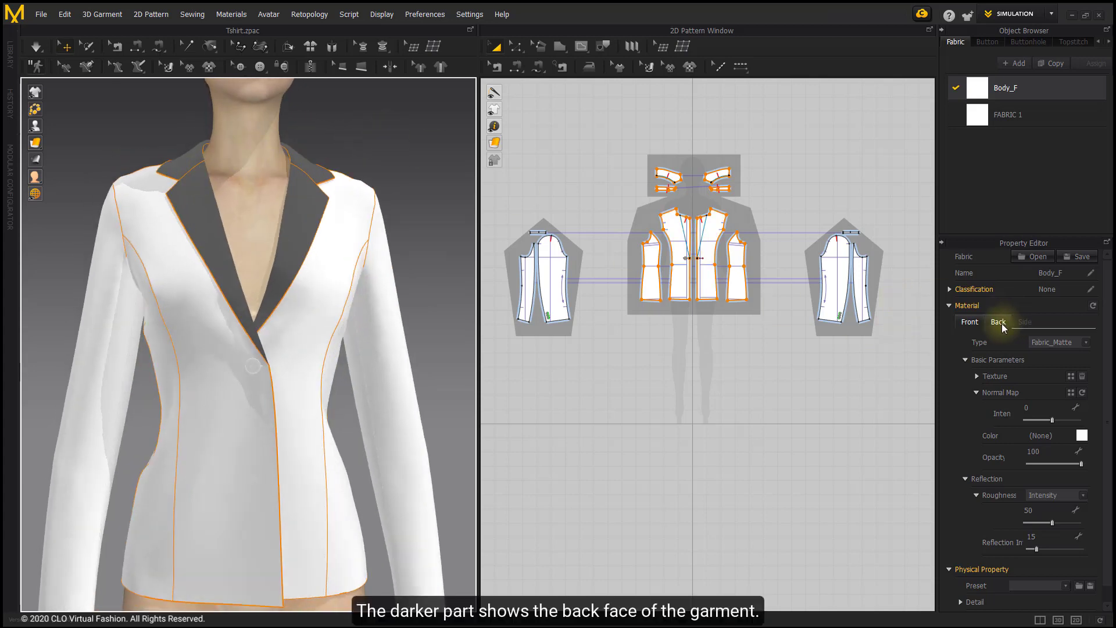
- Turn off Use Same Material on Body_F's back face and restore the textured display
click(999, 323)
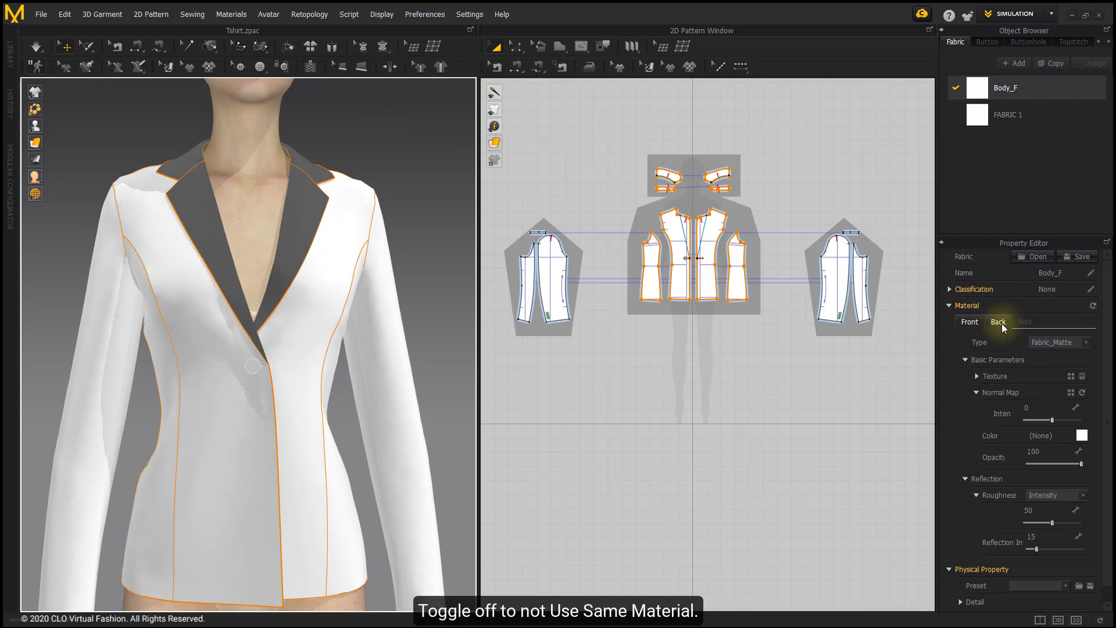
click(1033, 342)
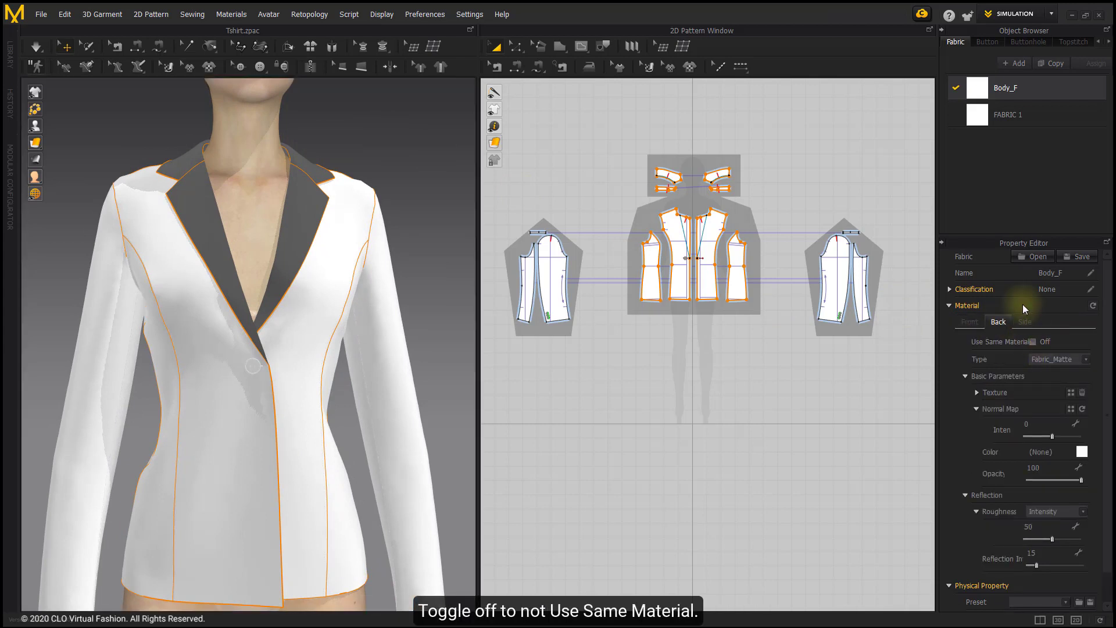
click(968, 324)
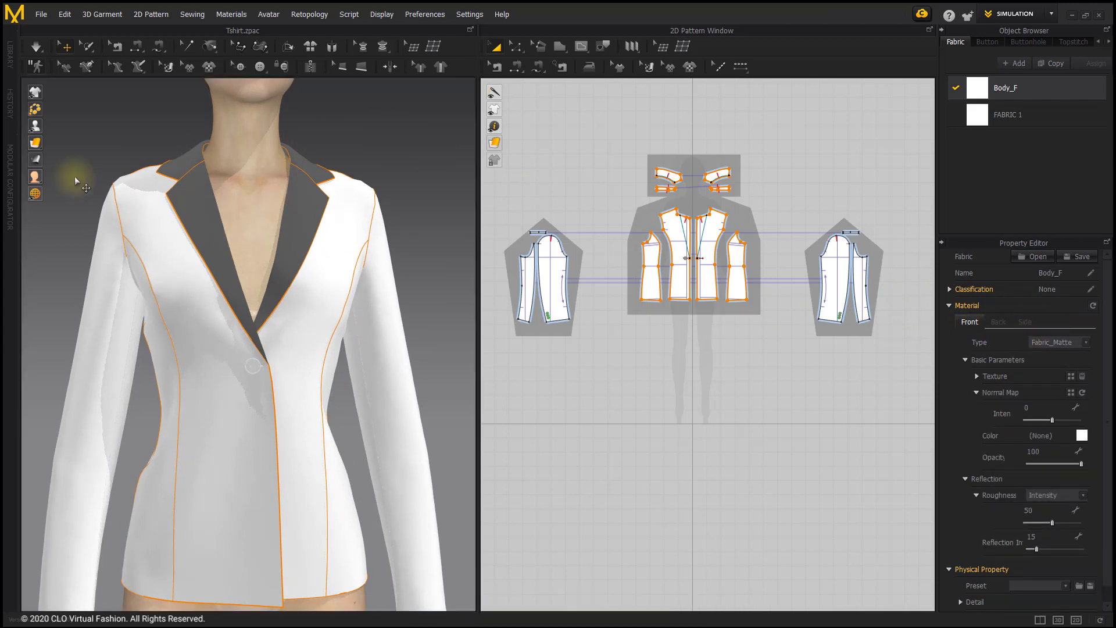
click(35, 142)
click(68, 142)
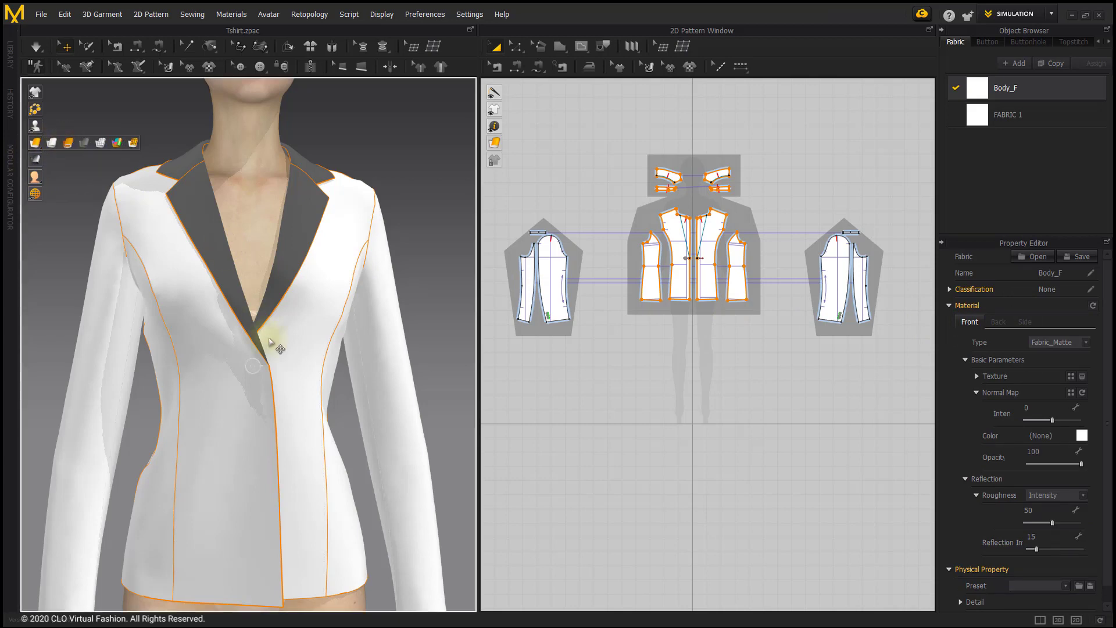
scroll(274, 323, down, 5)
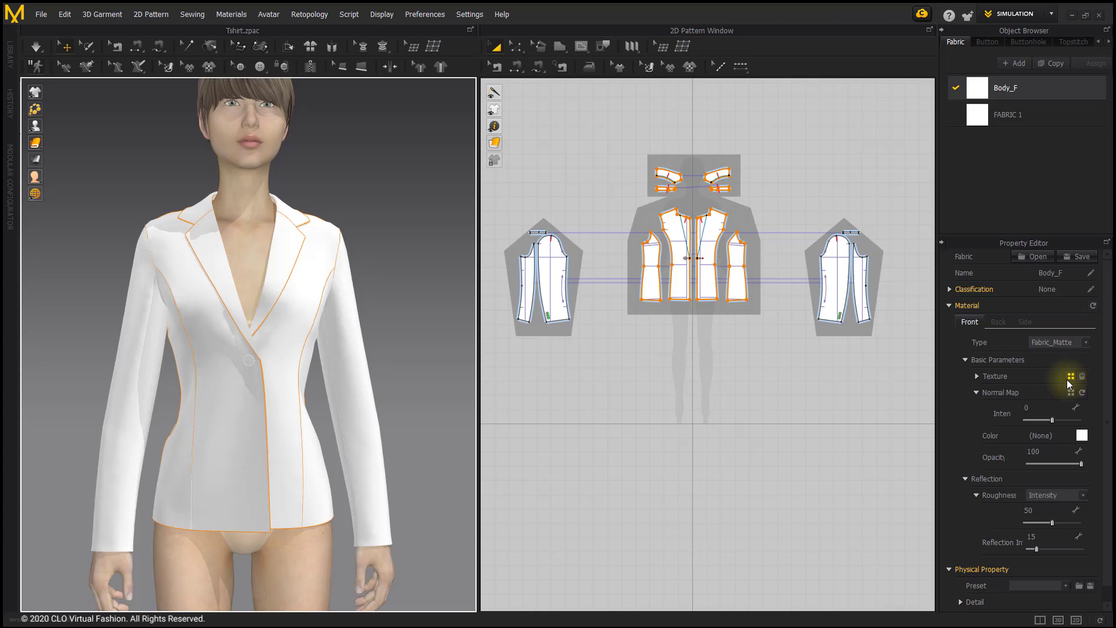
click(1059, 343)
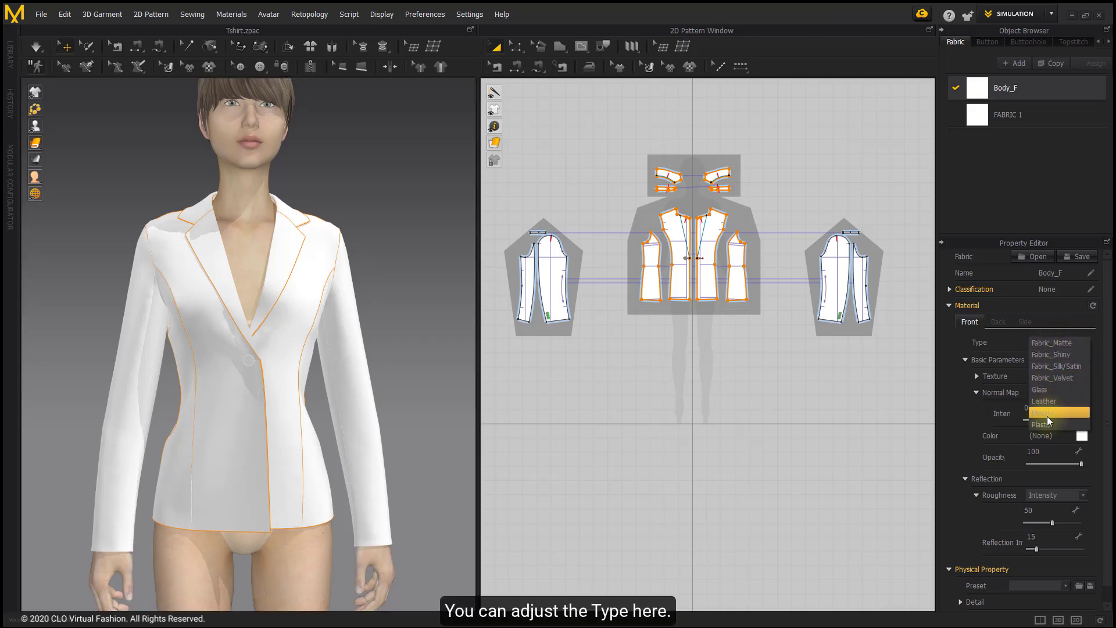
click(1048, 379)
click(1048, 340)
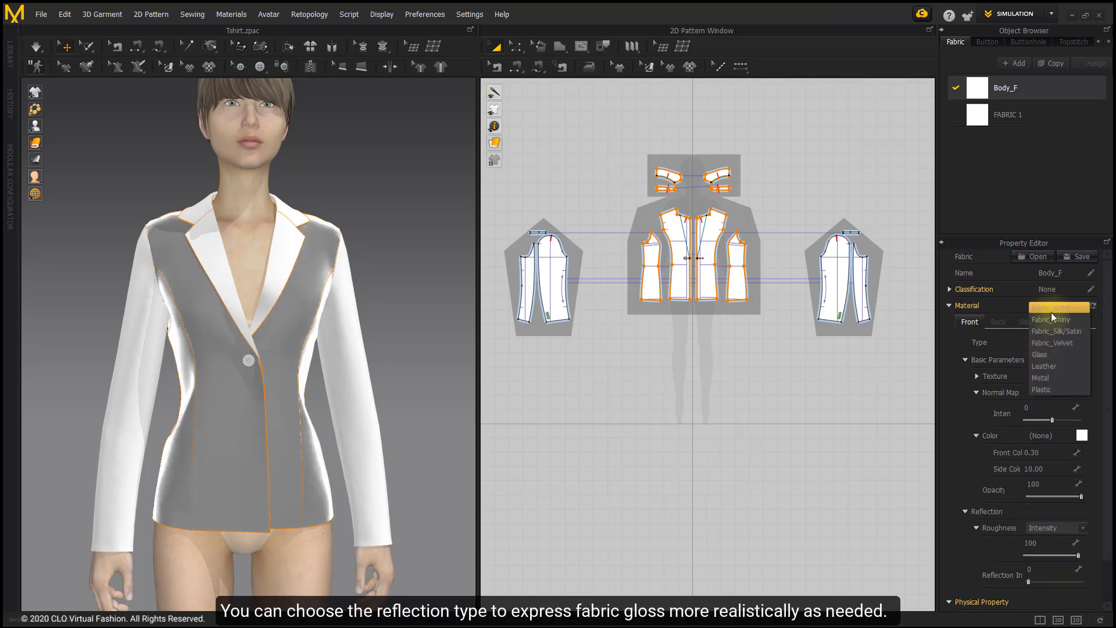
click(1044, 360)
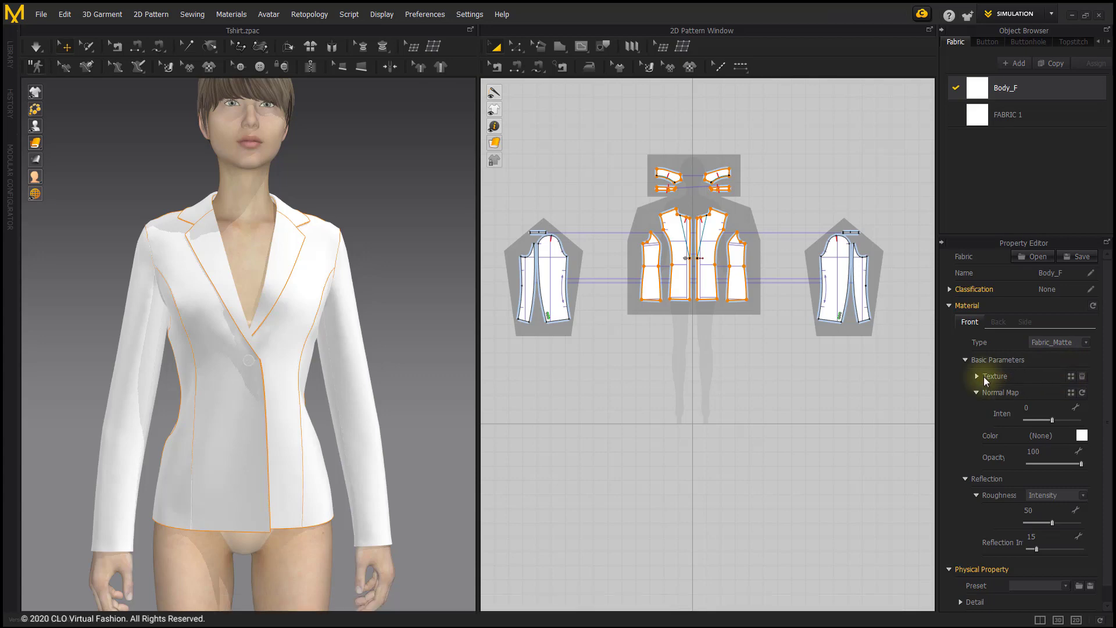
- Apply texture_41x.jpg from the Fabric_image folder to Body_F's front face, then check both faces
click(1070, 376)
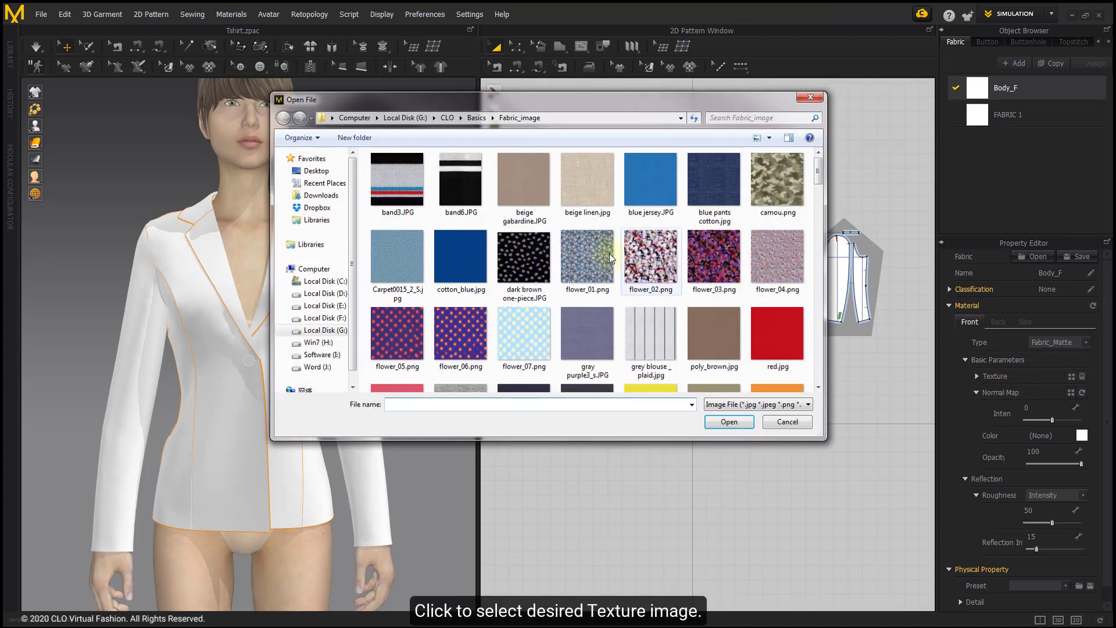
click(548, 247)
scroll(547, 246, down, 5)
scroll(547, 247, up, 3)
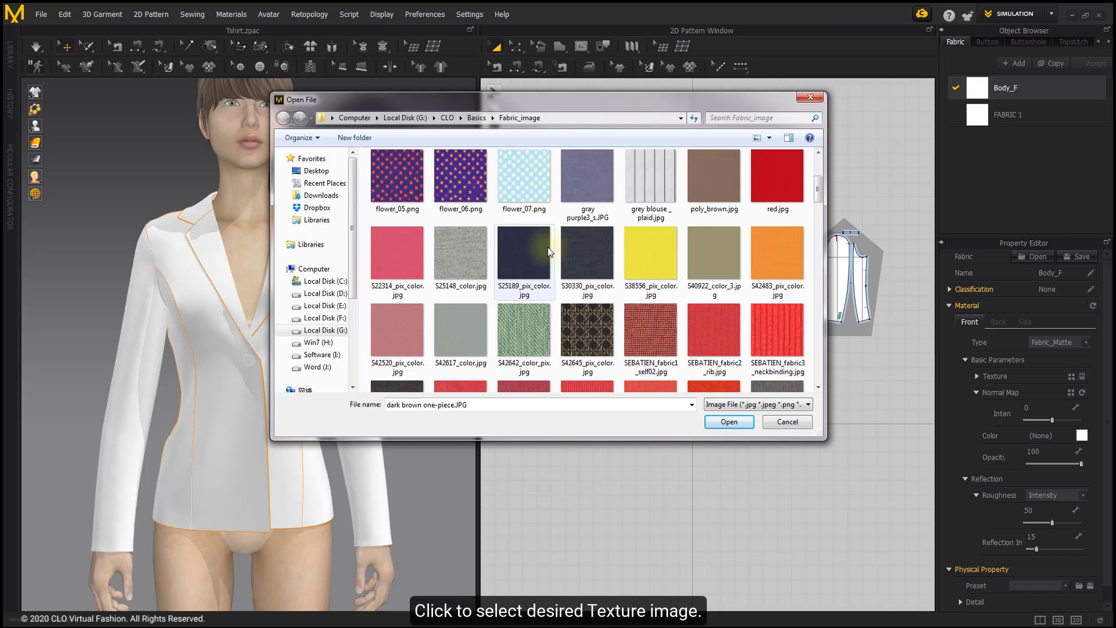
scroll(547, 249, down, 8)
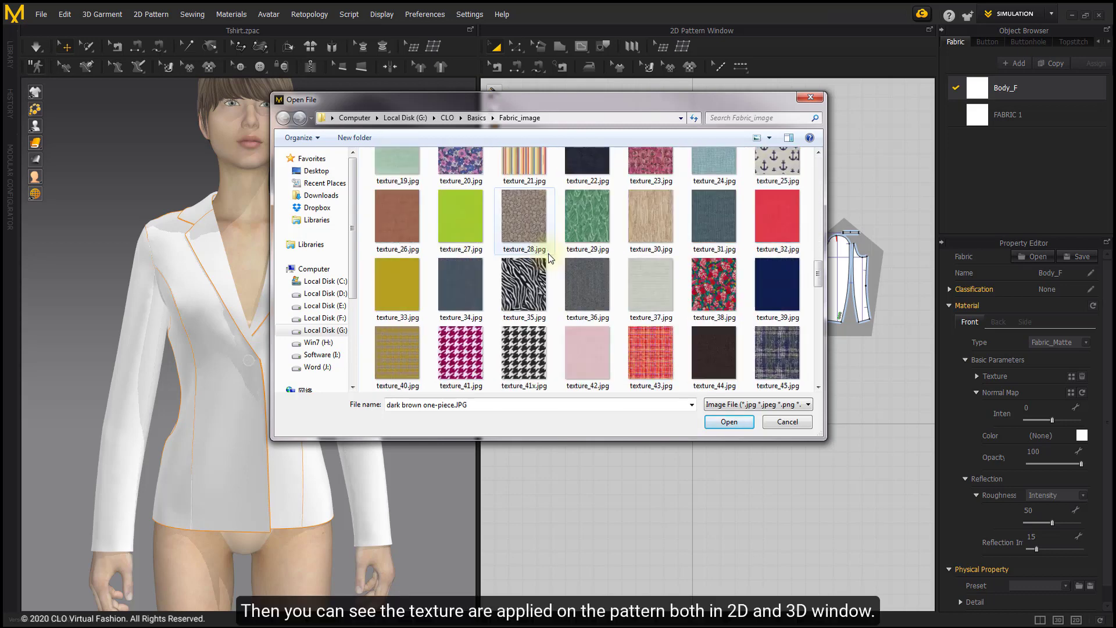
double_click(546, 340)
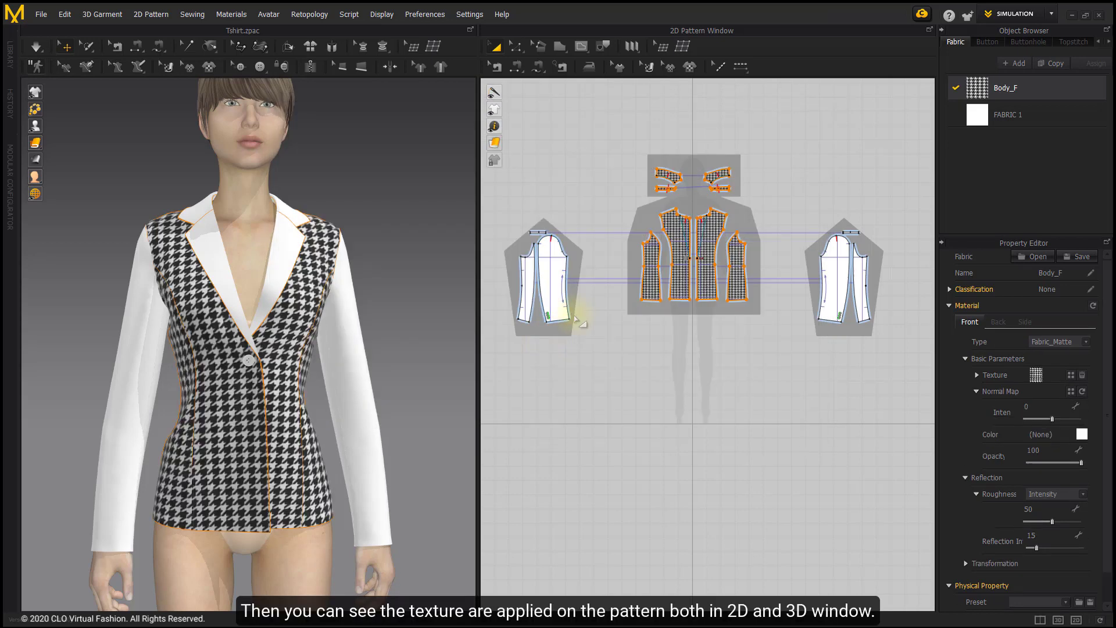
click(998, 322)
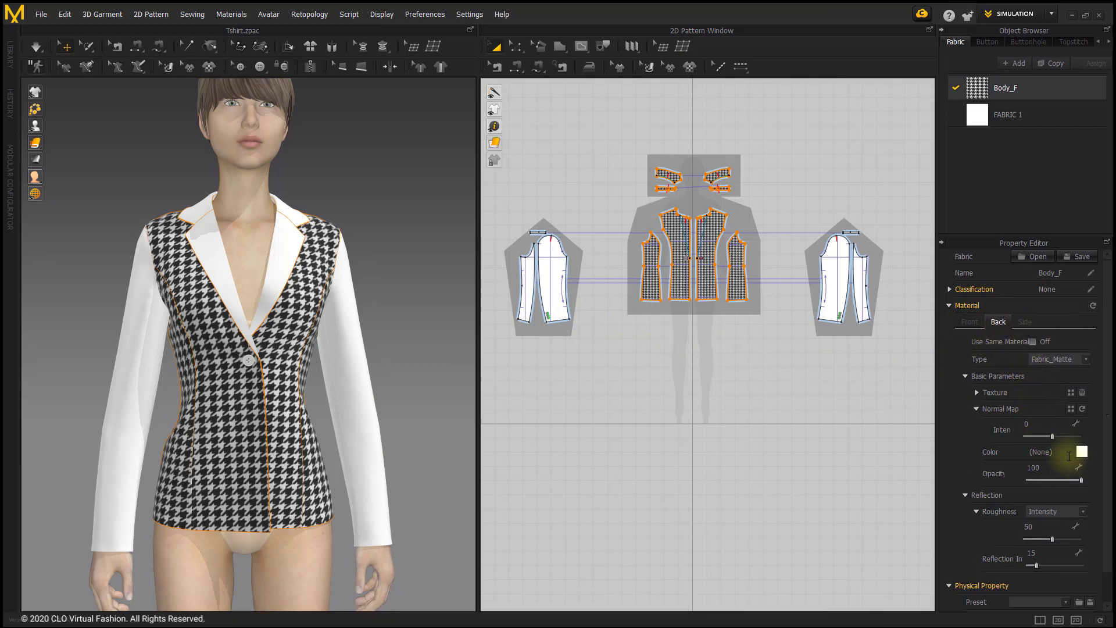
click(970, 324)
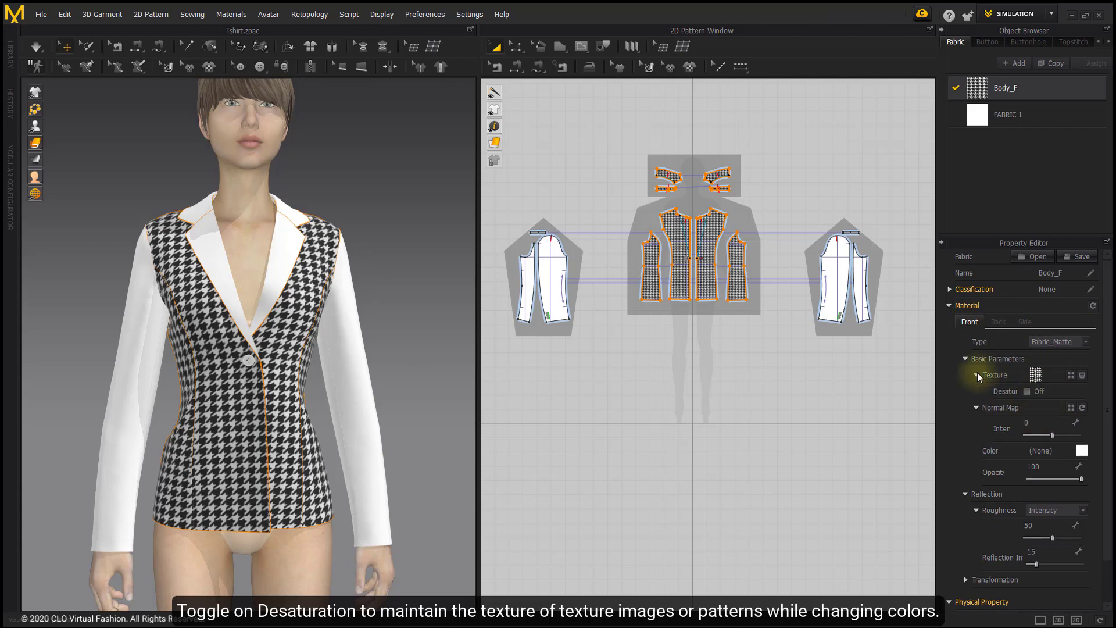
- Set the texture shade values to 14 and below zero, then switch Desaturate off
click(977, 375)
click(1027, 391)
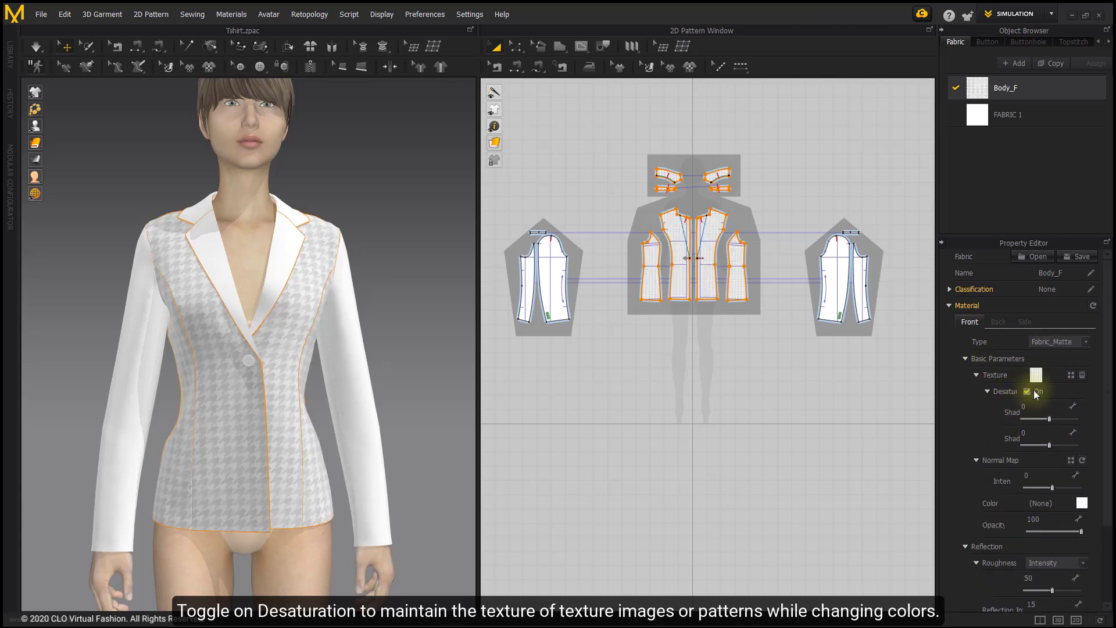
scroll(265, 372, up, 3)
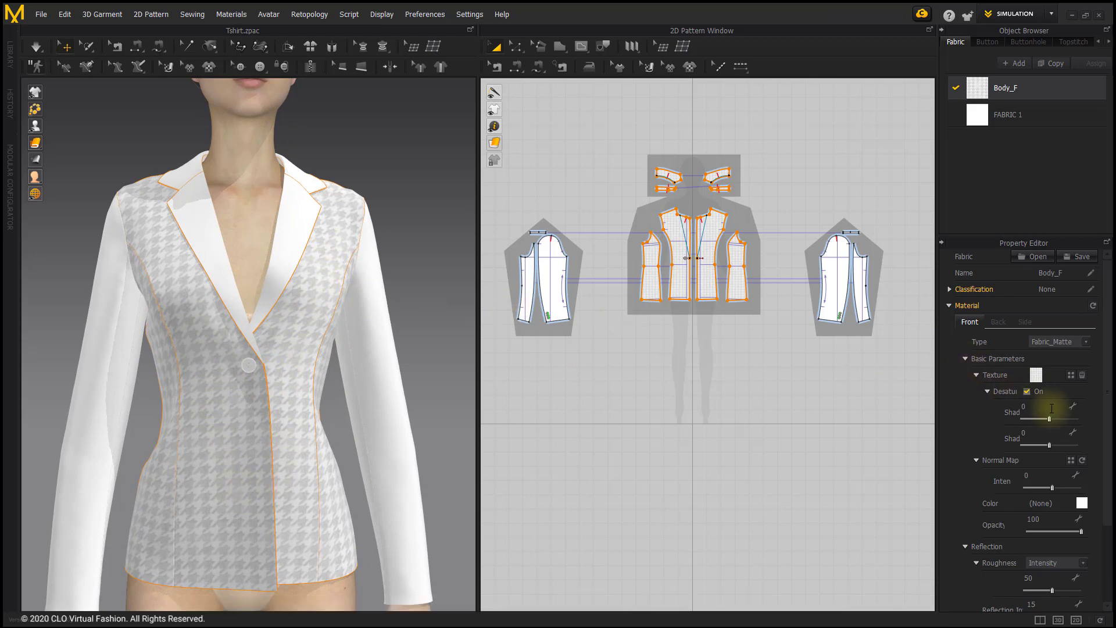
drag(1053, 419, 1056, 418)
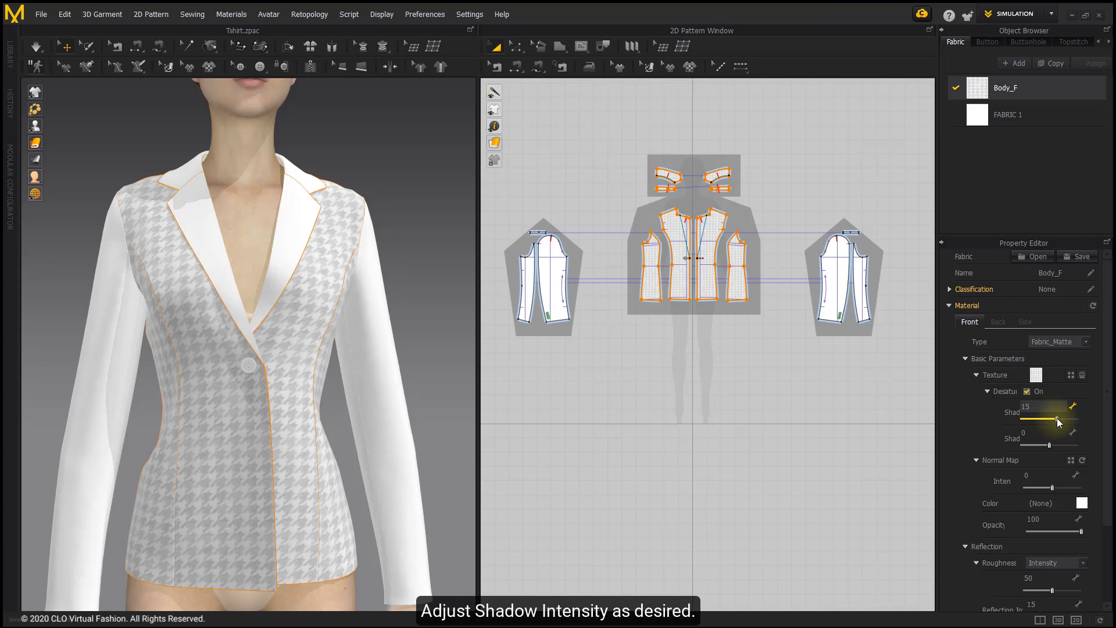
click(1050, 448)
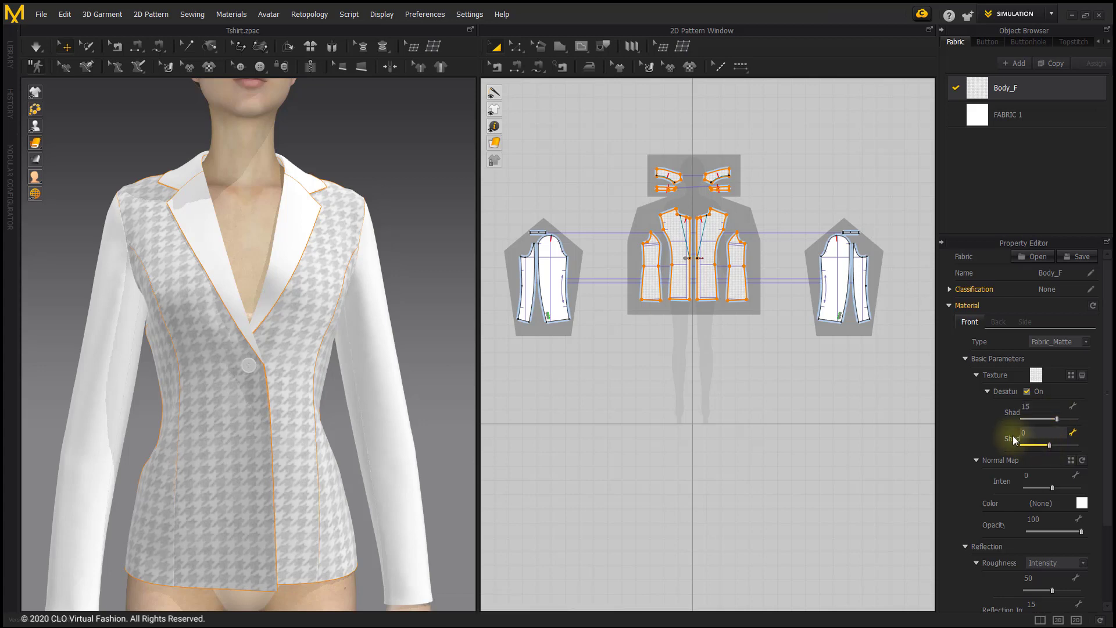
mouse_move(1048, 444)
mouse_down()
mouse_move(1065, 445)
mouse_move(1023, 443)
mouse_move(1043, 443)
mouse_up()
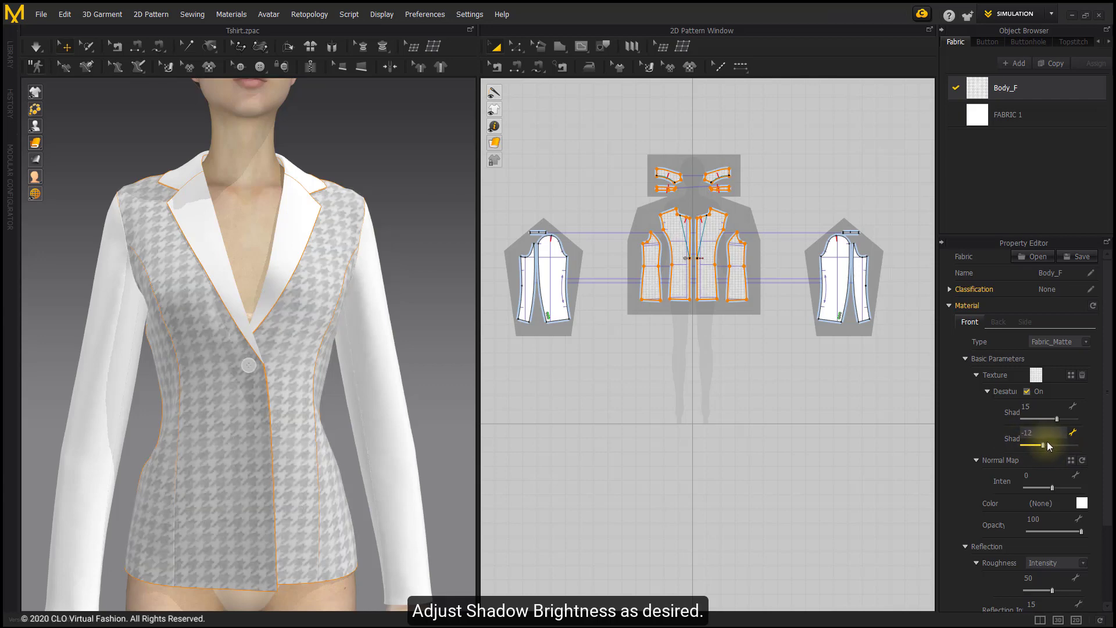
click(1027, 392)
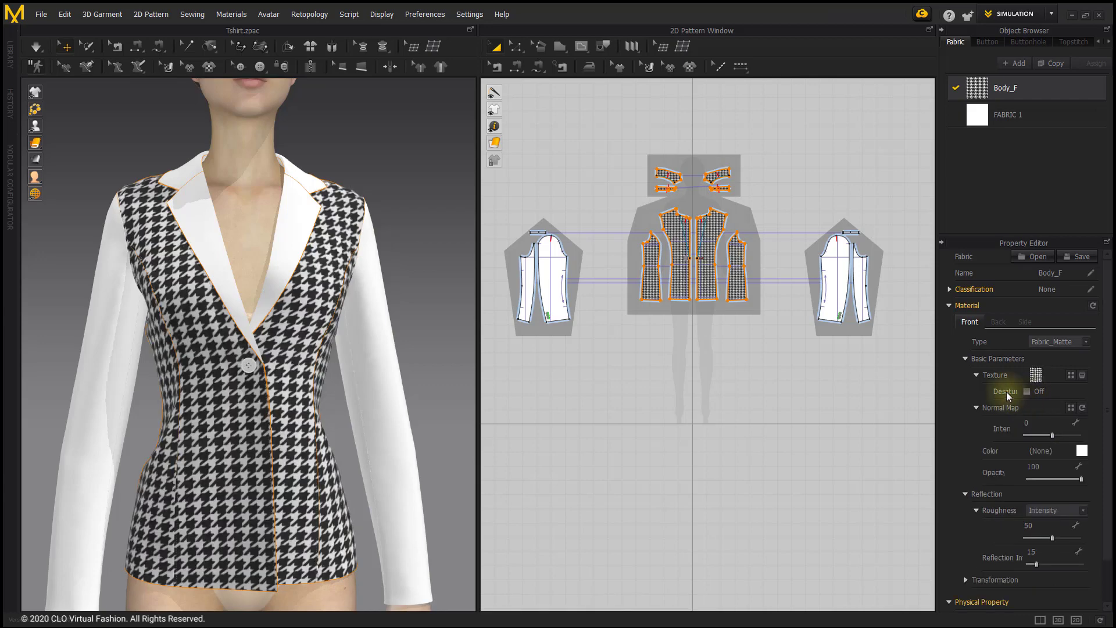
- Generate a normal map for Body_F and tune its intensity to about 68
click(976, 375)
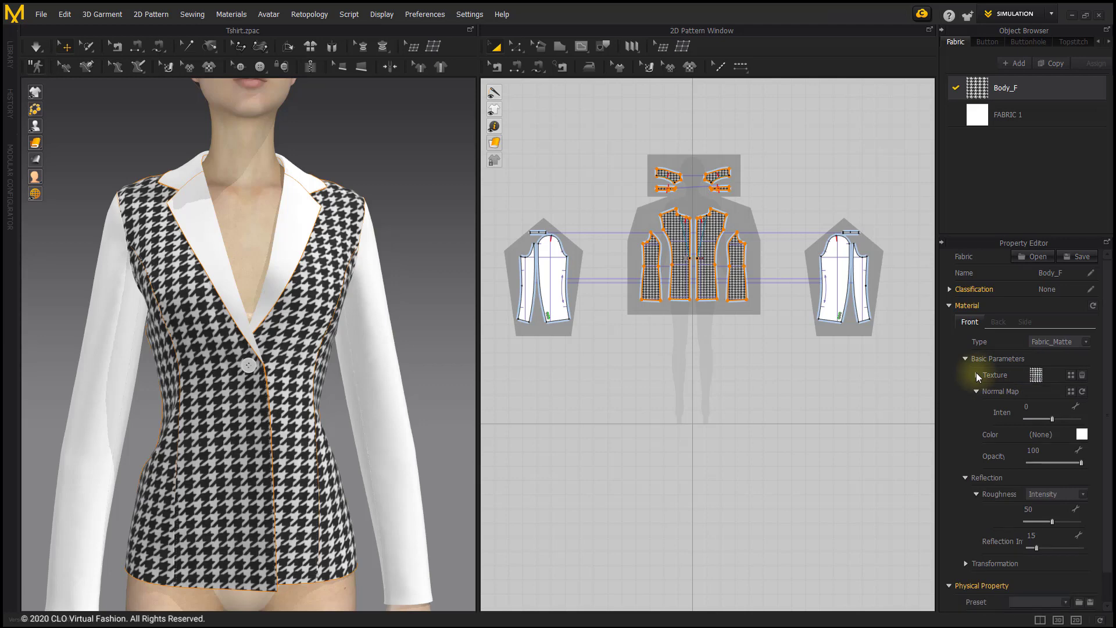
click(1059, 419)
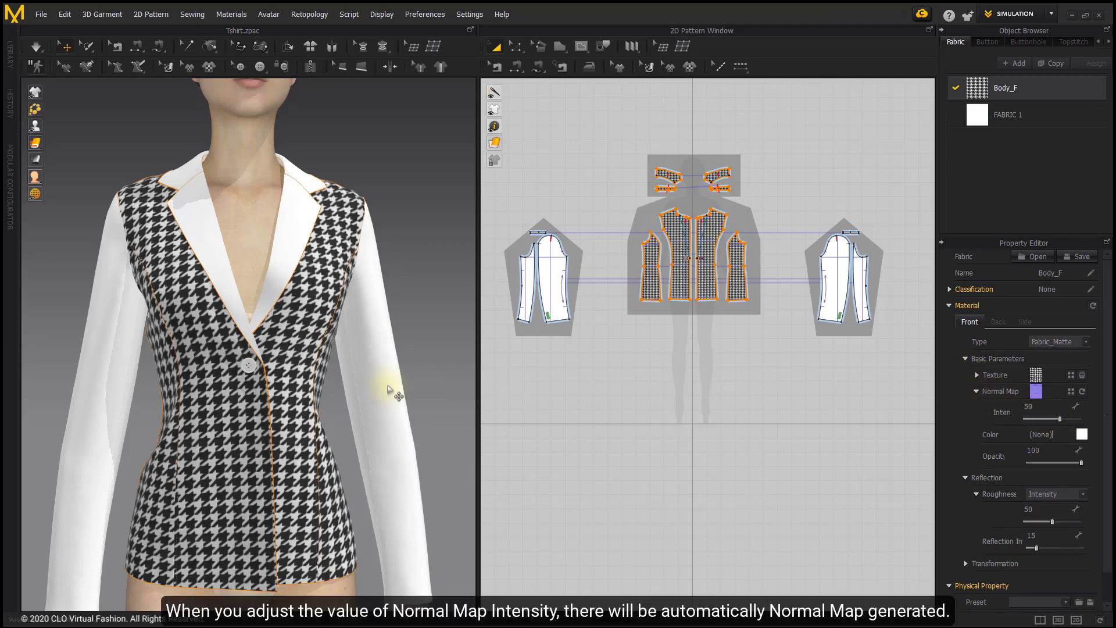
scroll(395, 389, up, 5)
right_drag(330, 419, 249, 356)
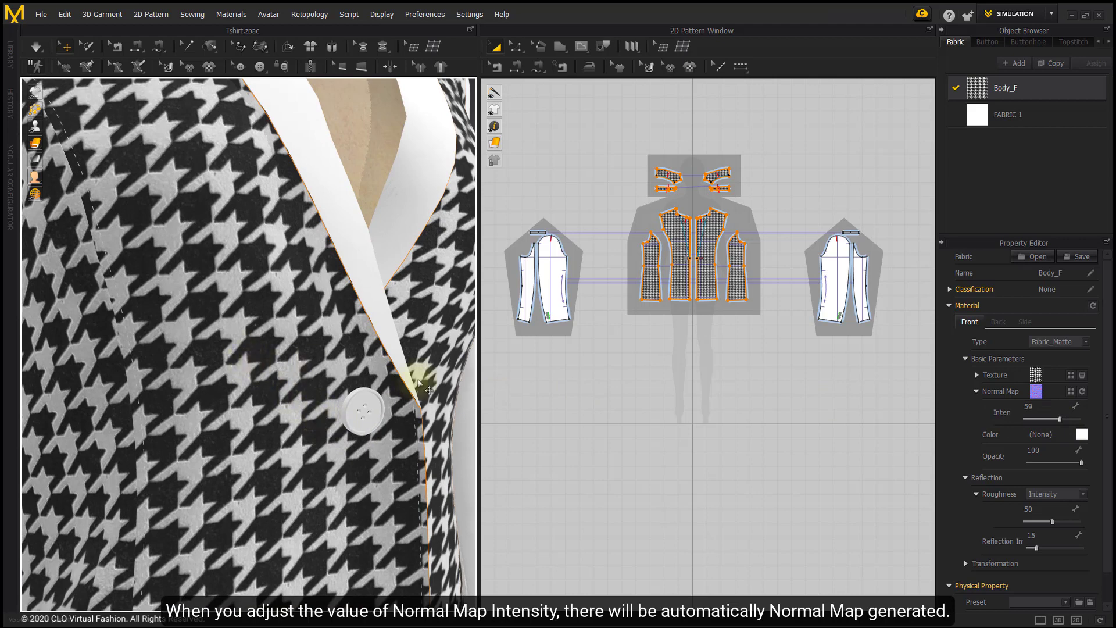
mouse_move(1061, 417)
mouse_down()
mouse_move(1038, 417)
mouse_move(1059, 414)
mouse_up()
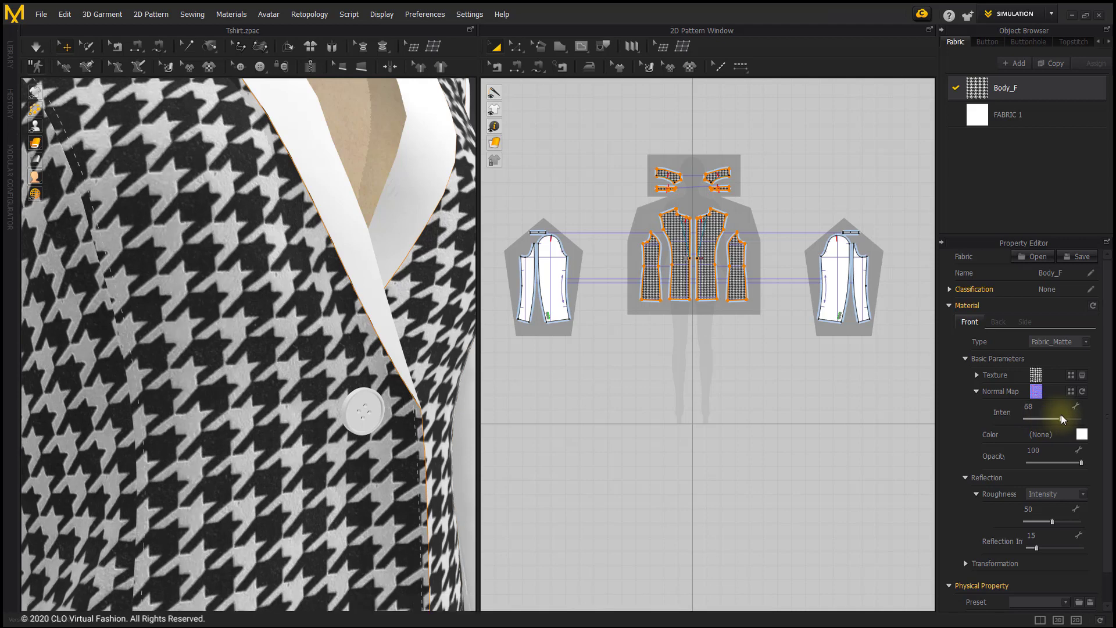
click(976, 392)
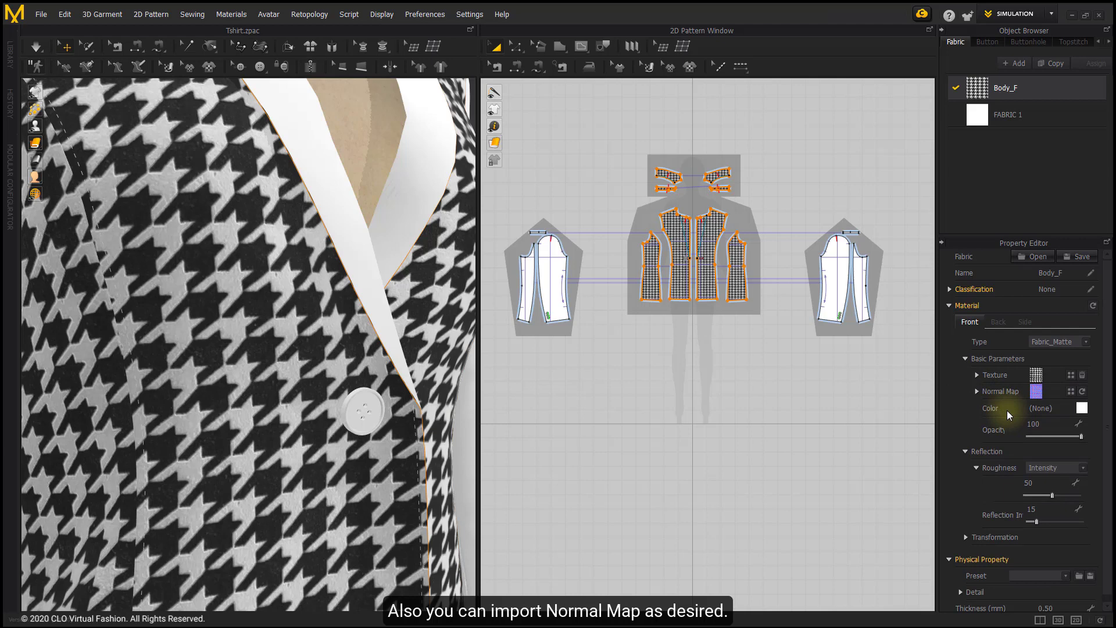
- Add dark grey 303030 to the custom palette, keeping Body_F's colour near-white
click(1081, 409)
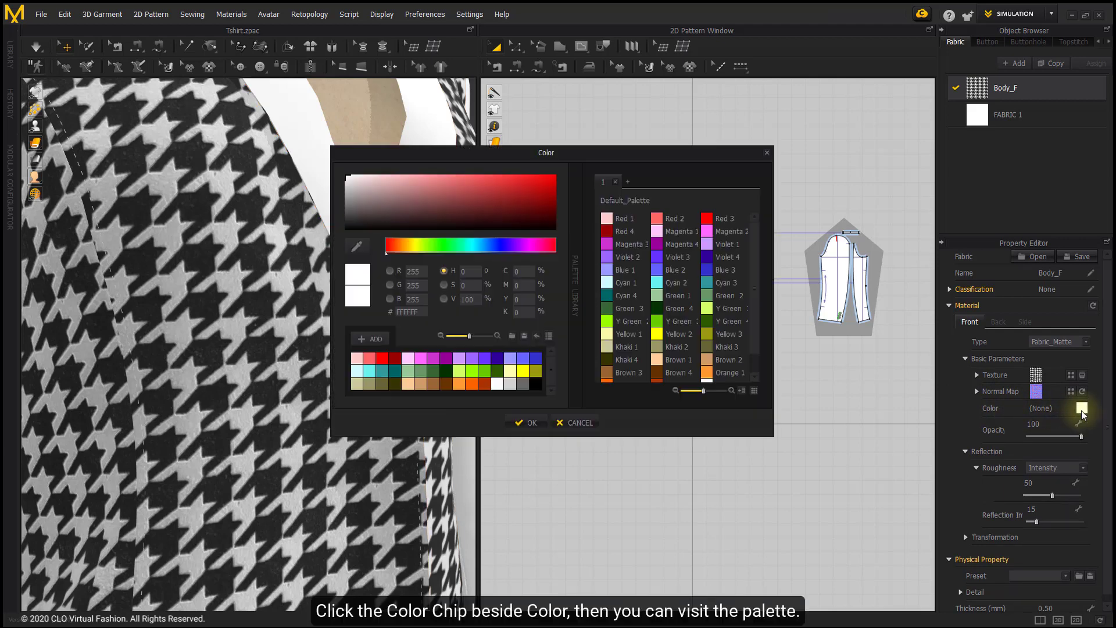
mouse_move(447, 181)
mouse_down()
mouse_move(448, 170)
mouse_move(376, 169)
mouse_move(456, 177)
mouse_move(435, 176)
mouse_up()
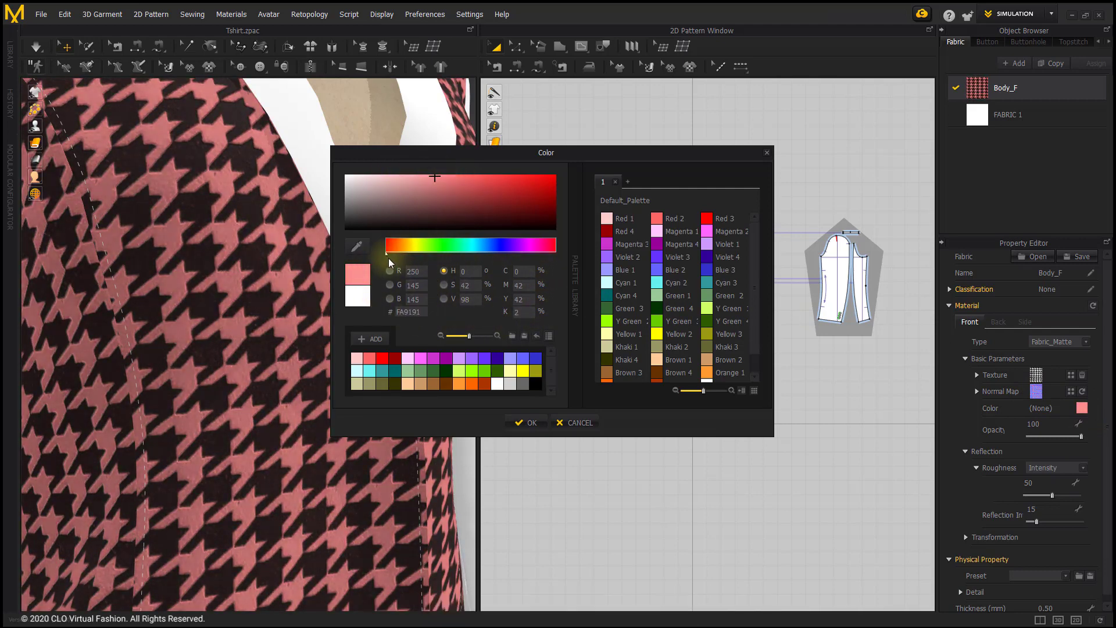
click(352, 248)
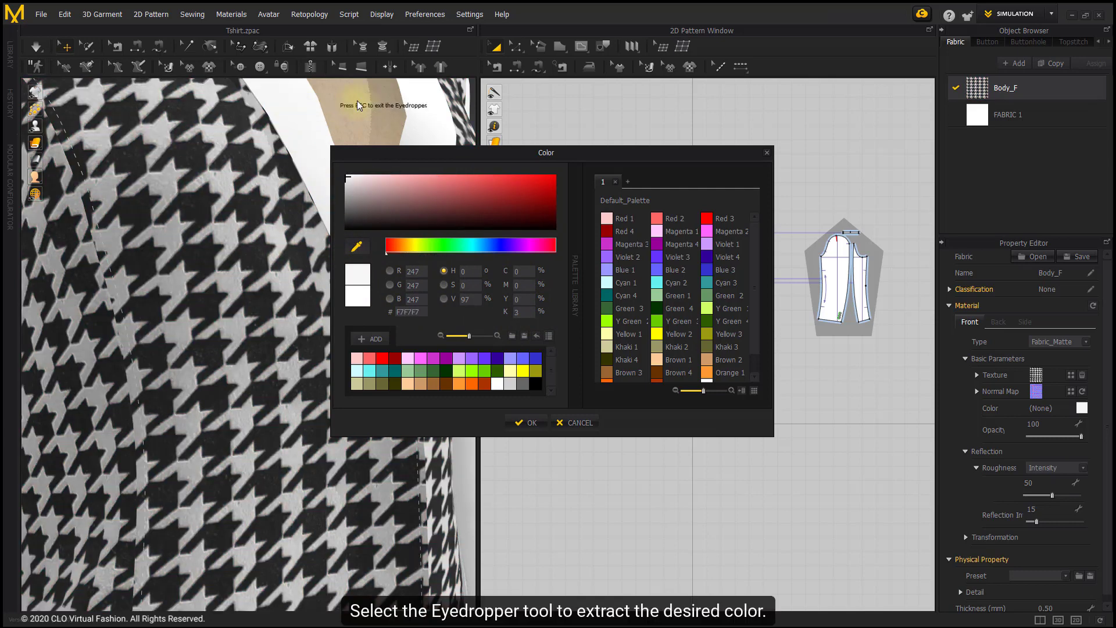
click(289, 104)
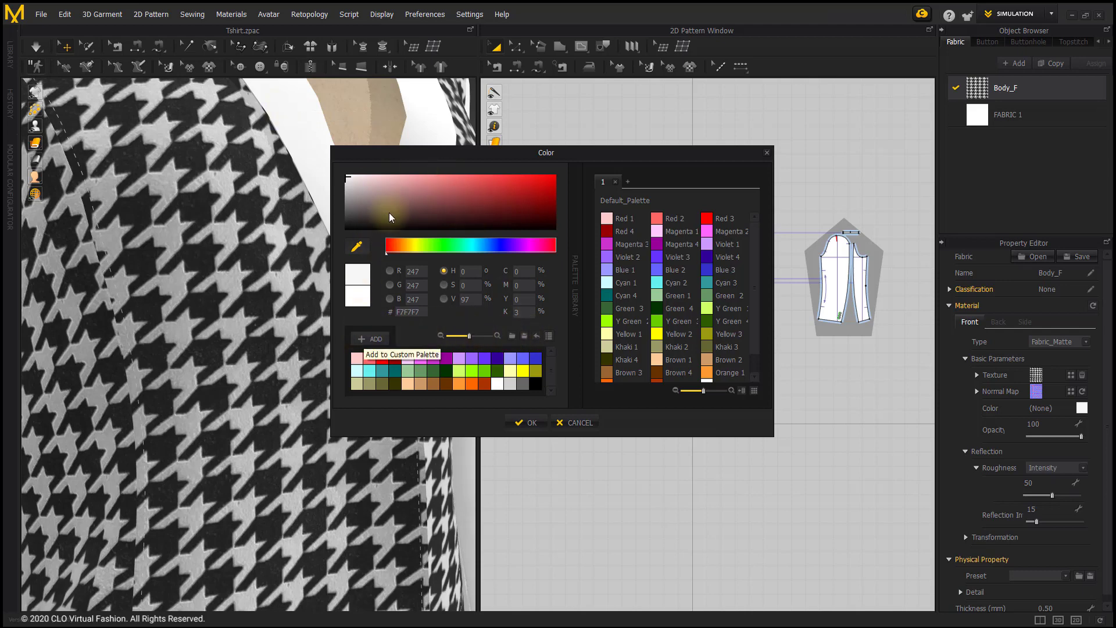
click(280, 204)
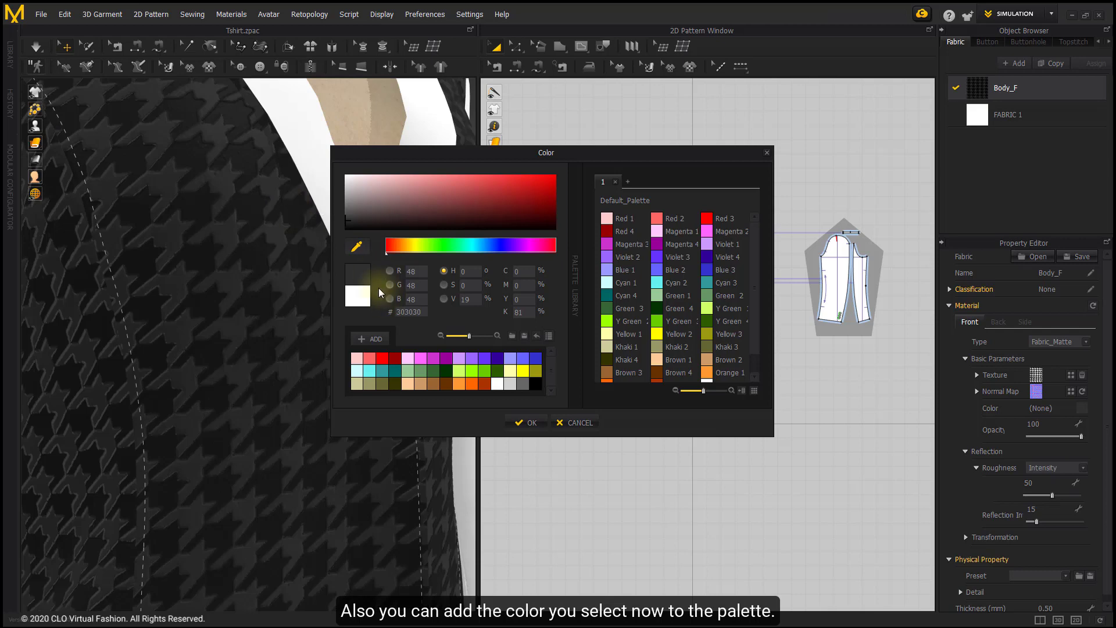
click(375, 339)
scroll(379, 369, down, 1)
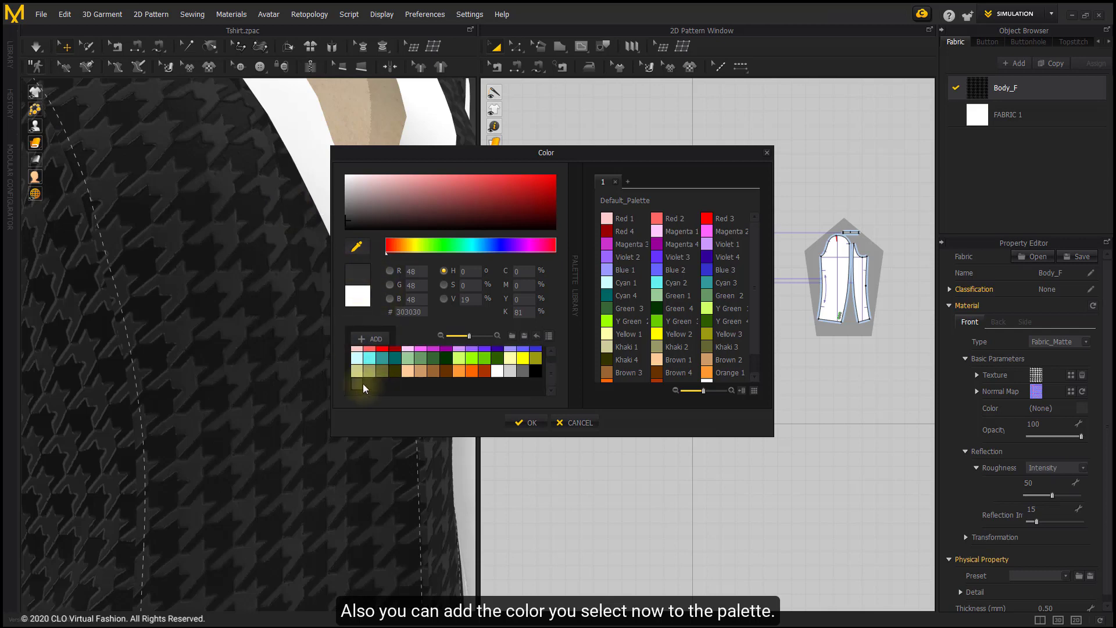
click(357, 246)
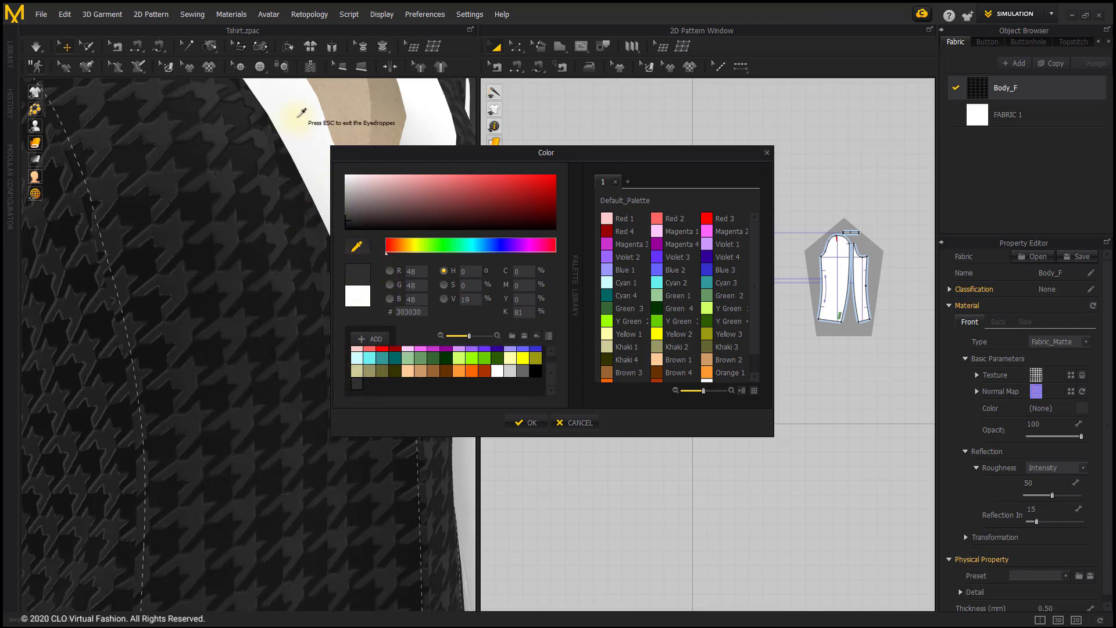
key(Escape)
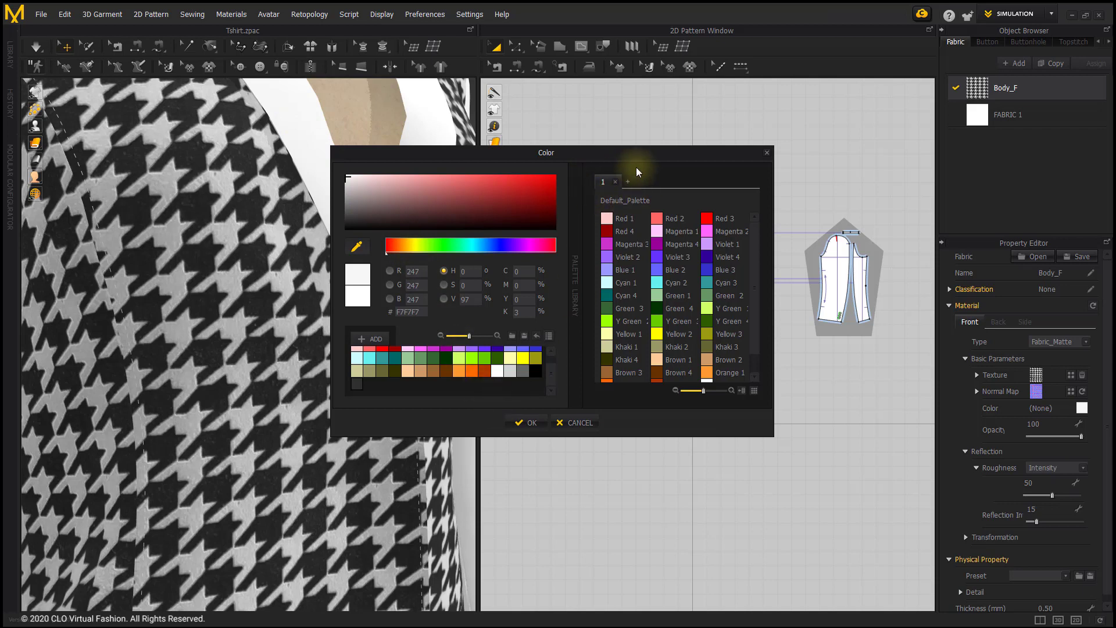
click(526, 422)
- Select FABRIC 1 to show its Fabric_Matte material properties
scroll(267, 403, down, 5)
scroll(321, 355, down, 3)
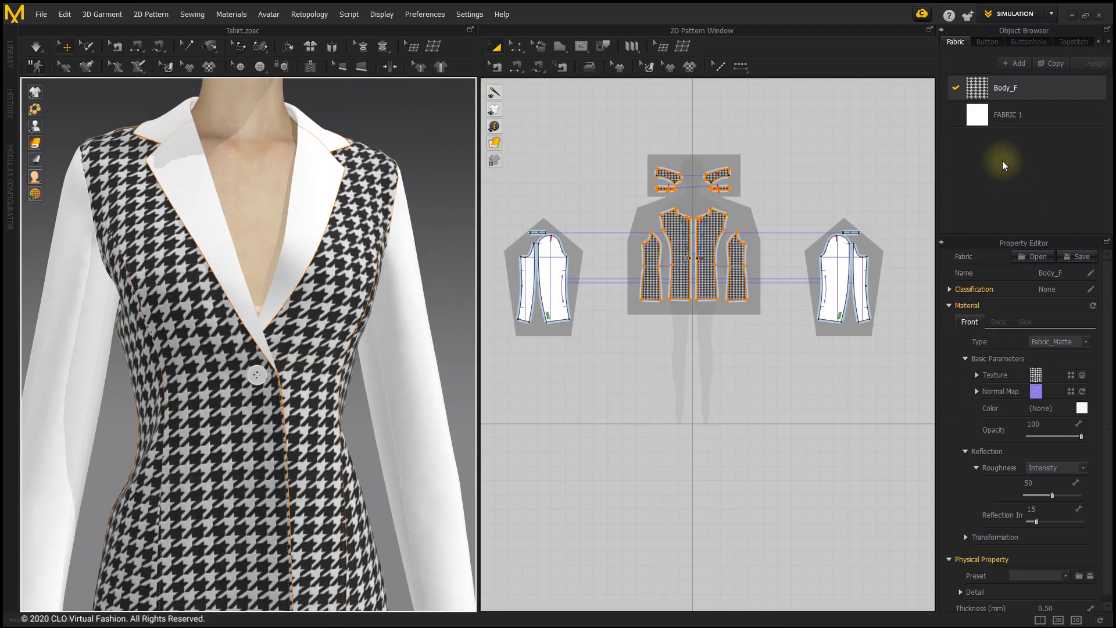
click(963, 119)
scroll(215, 403, down, 3)
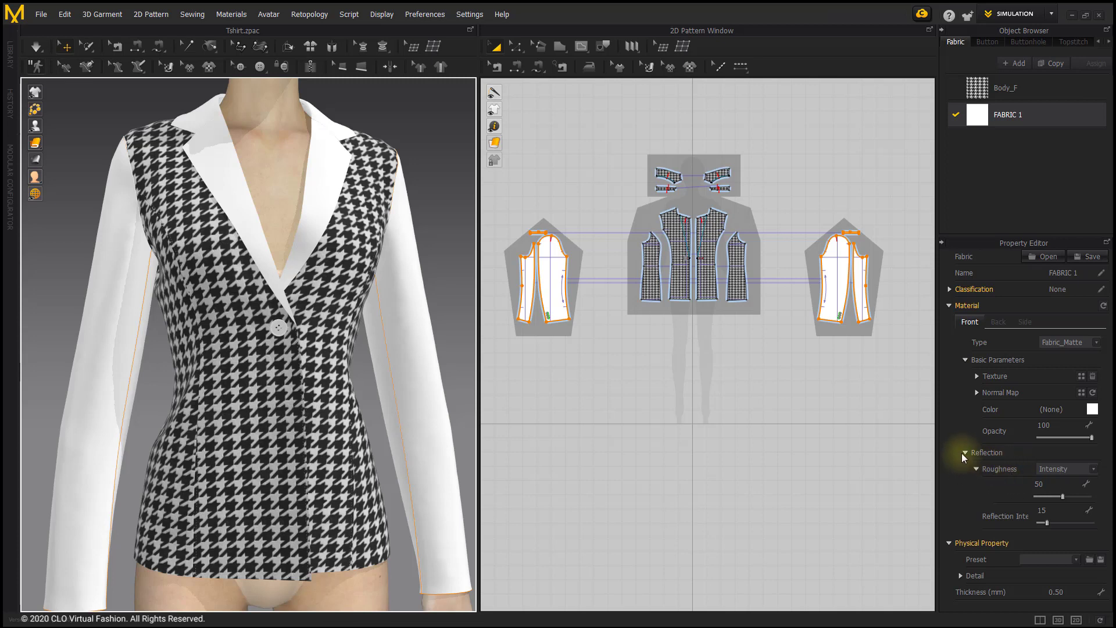
- Set FABRIC 1's roughness intensity to 0 and reflection intensity to 18, then switch Roughness to Map
click(1056, 470)
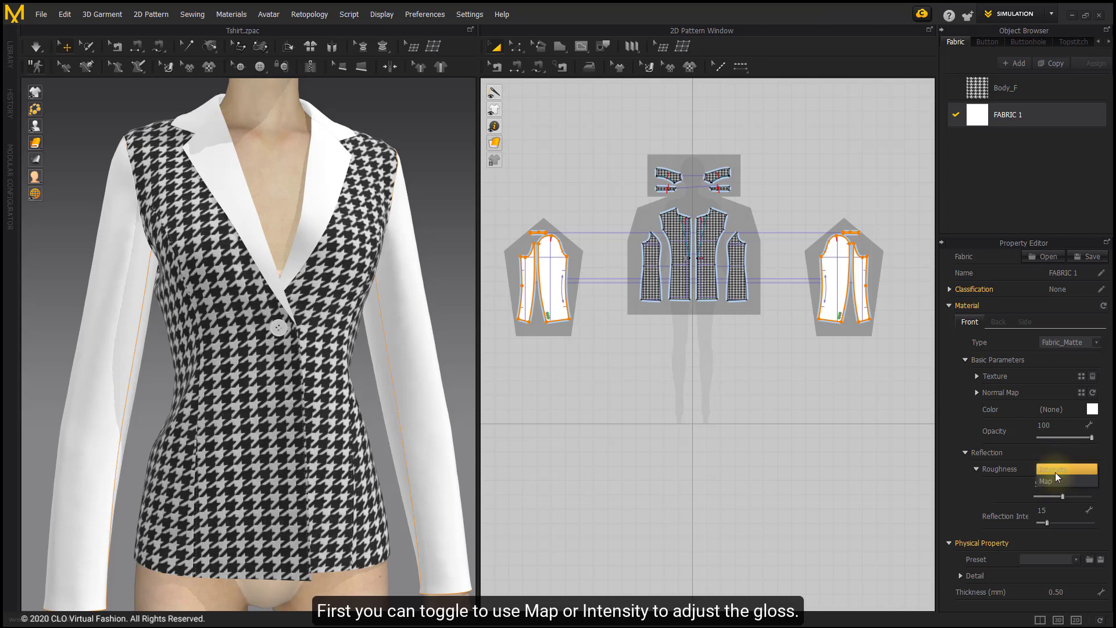
click(1055, 471)
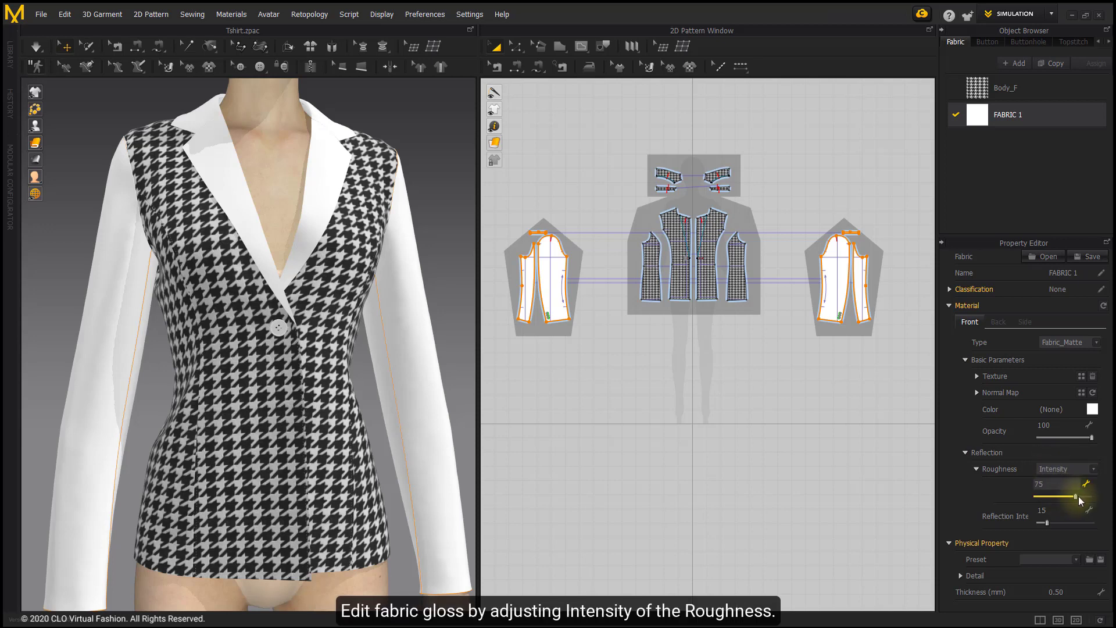
mouse_move(1063, 496)
mouse_down()
mouse_move(1029, 496)
mouse_move(1096, 494)
mouse_move(1013, 491)
mouse_up()
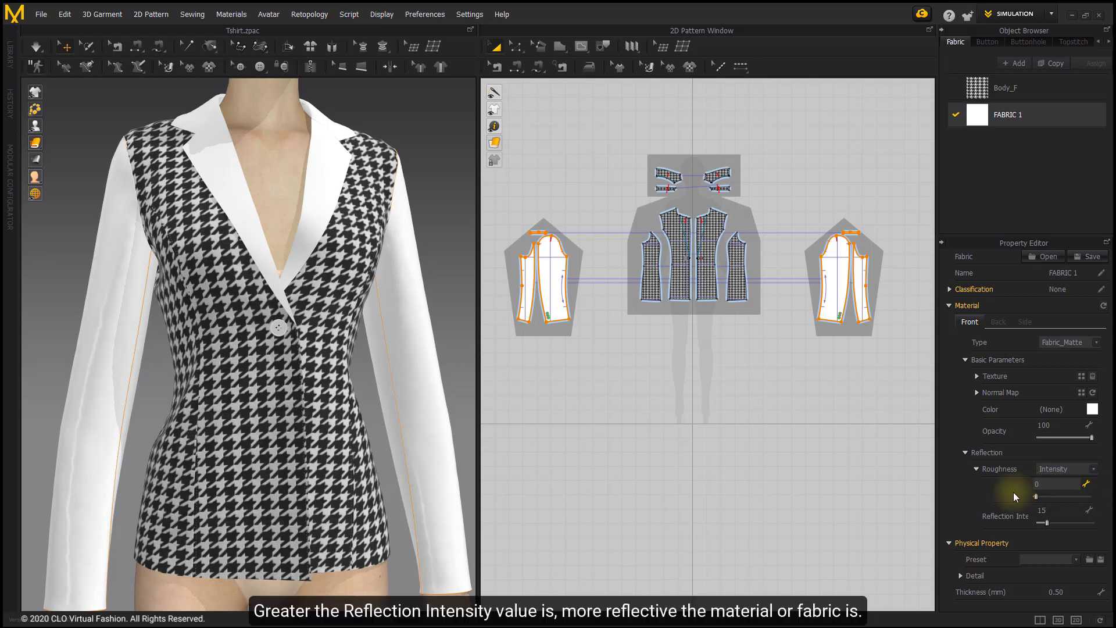
drag(1047, 523, 1042, 497)
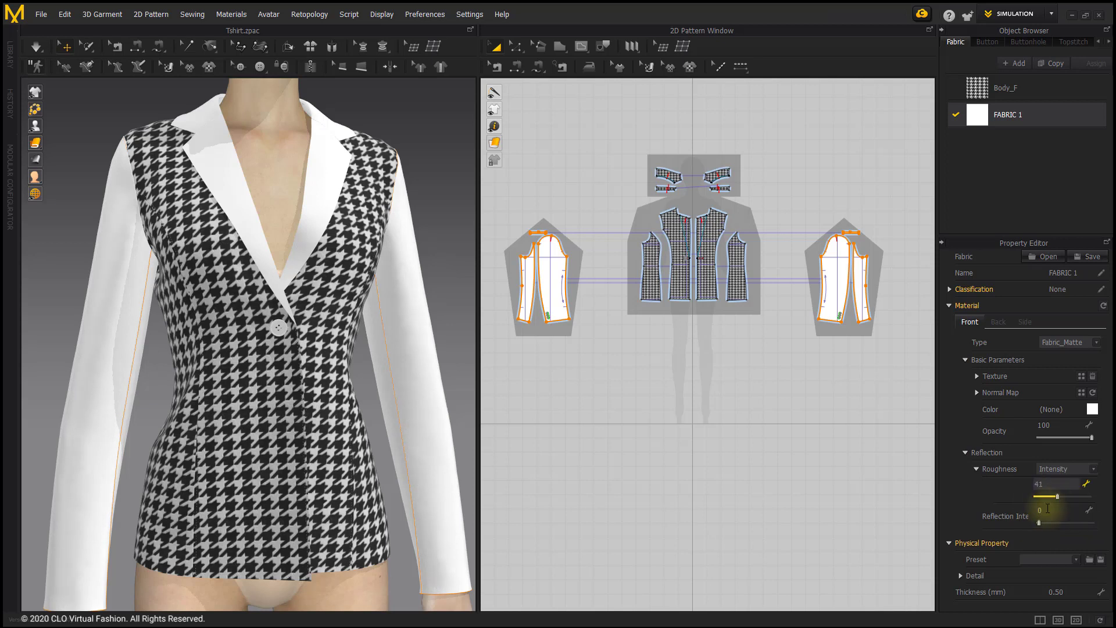
click(1048, 523)
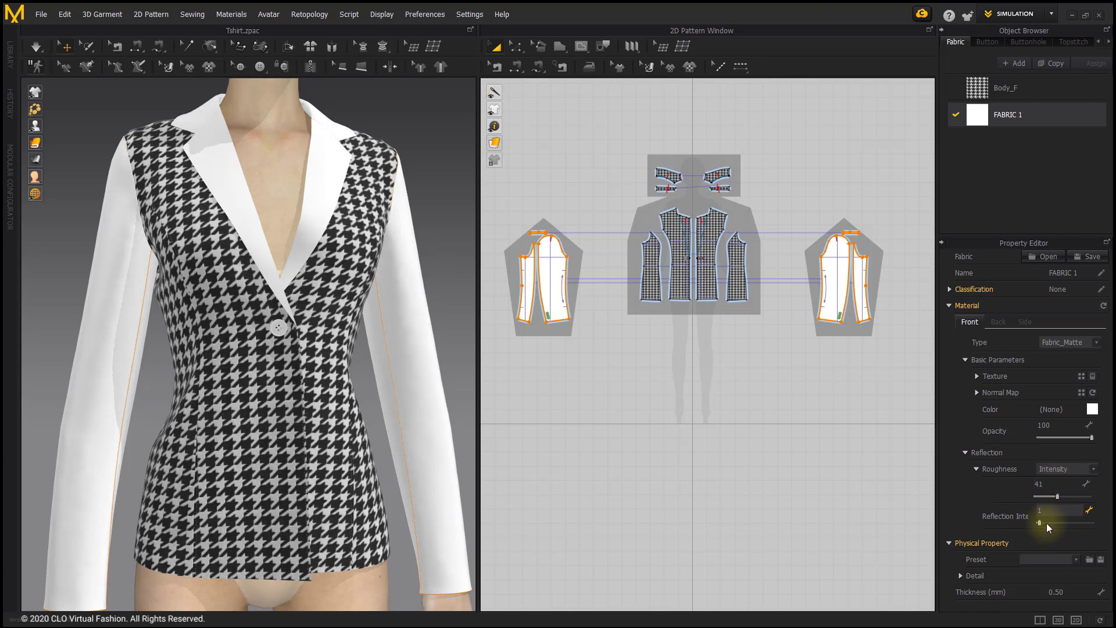
click(1058, 466)
click(1048, 476)
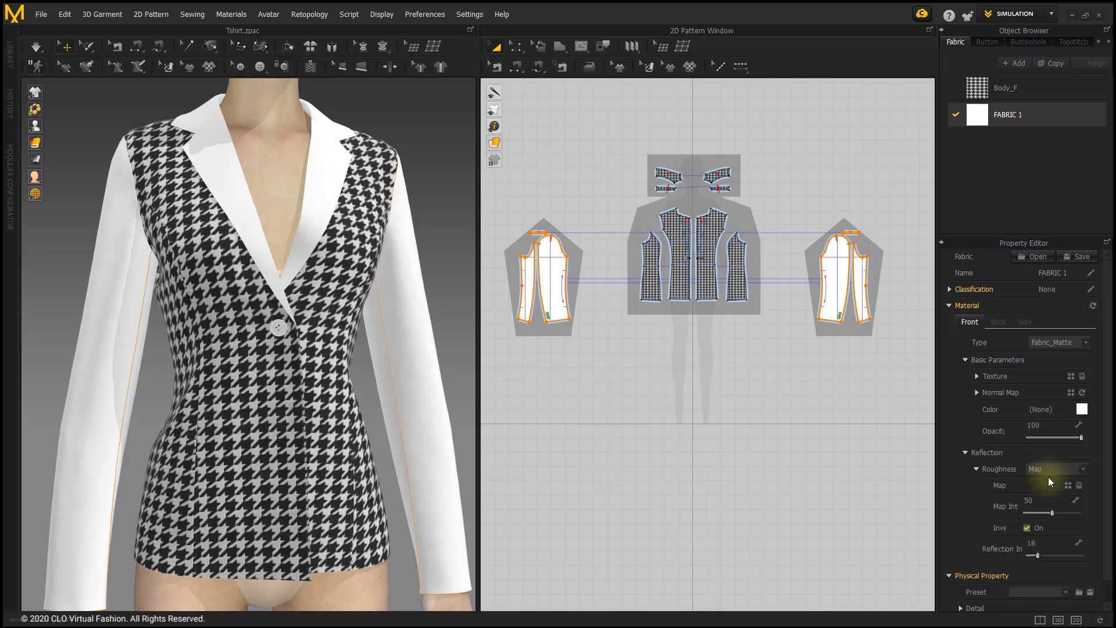
- Load texture_41x.jpg as FABRIC 1's roughness map
click(1067, 486)
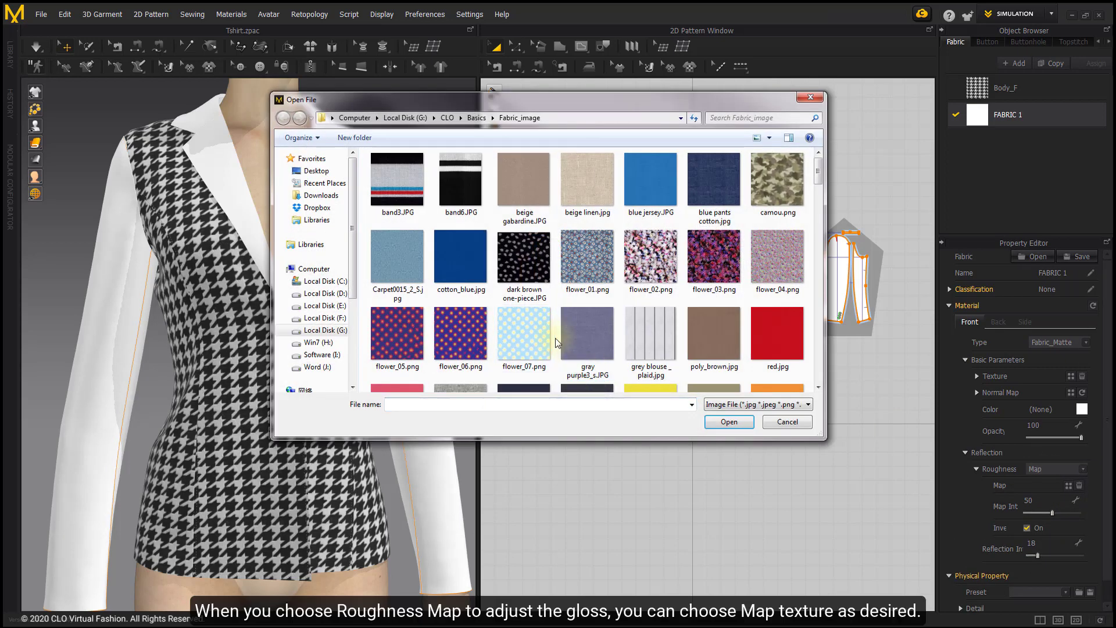
scroll(559, 336, down, 5)
scroll(560, 336, up, 10)
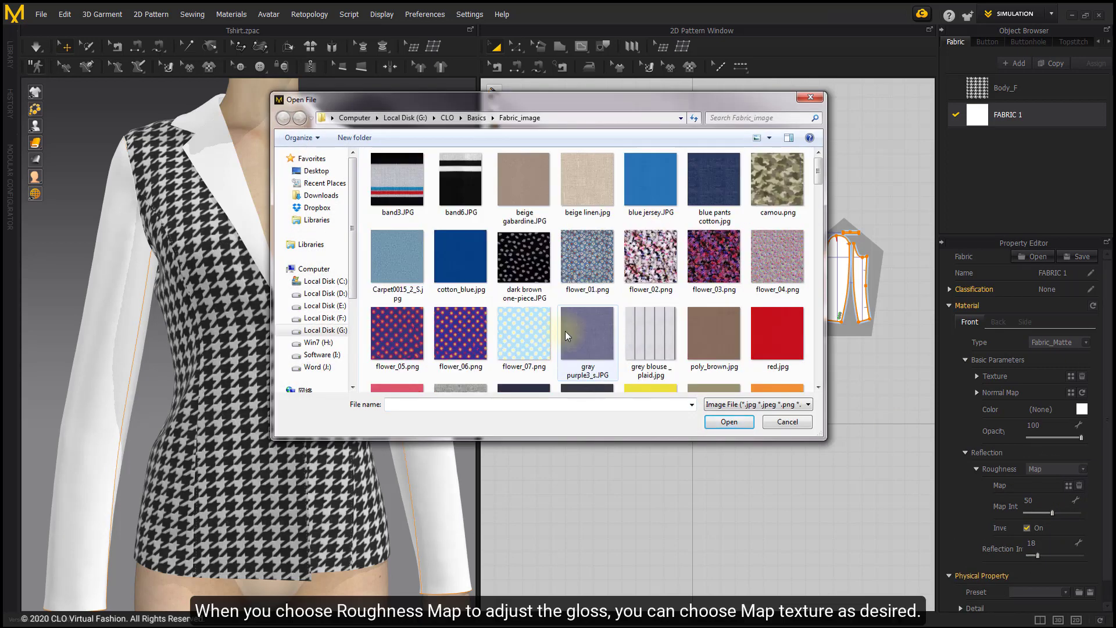
scroll(565, 330, down, 12)
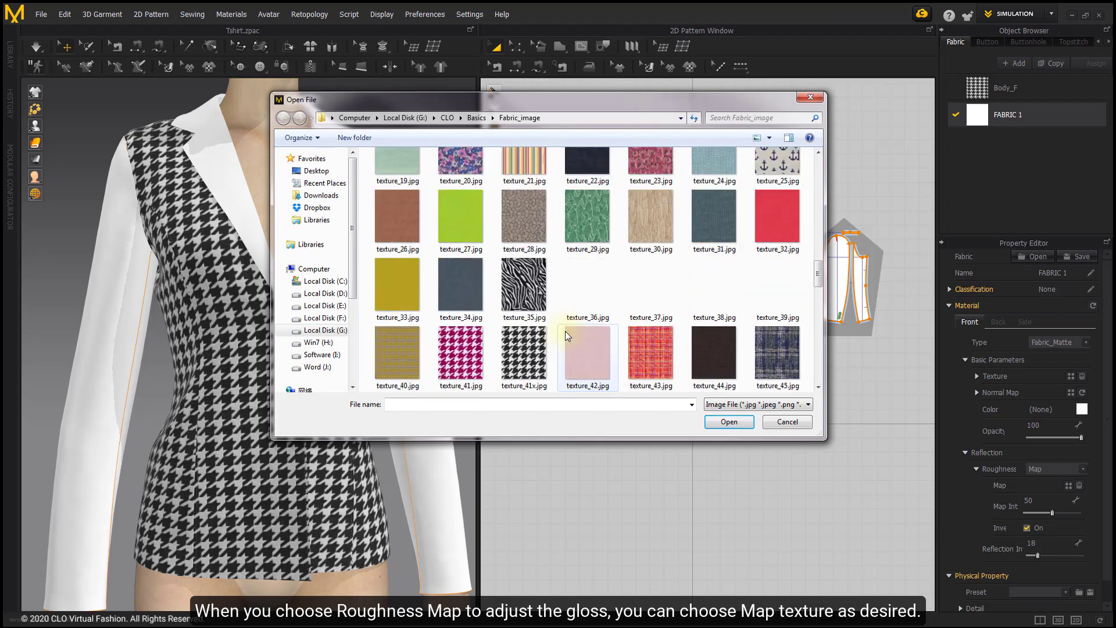
double_click(523, 216)
scroll(221, 361, up, 5)
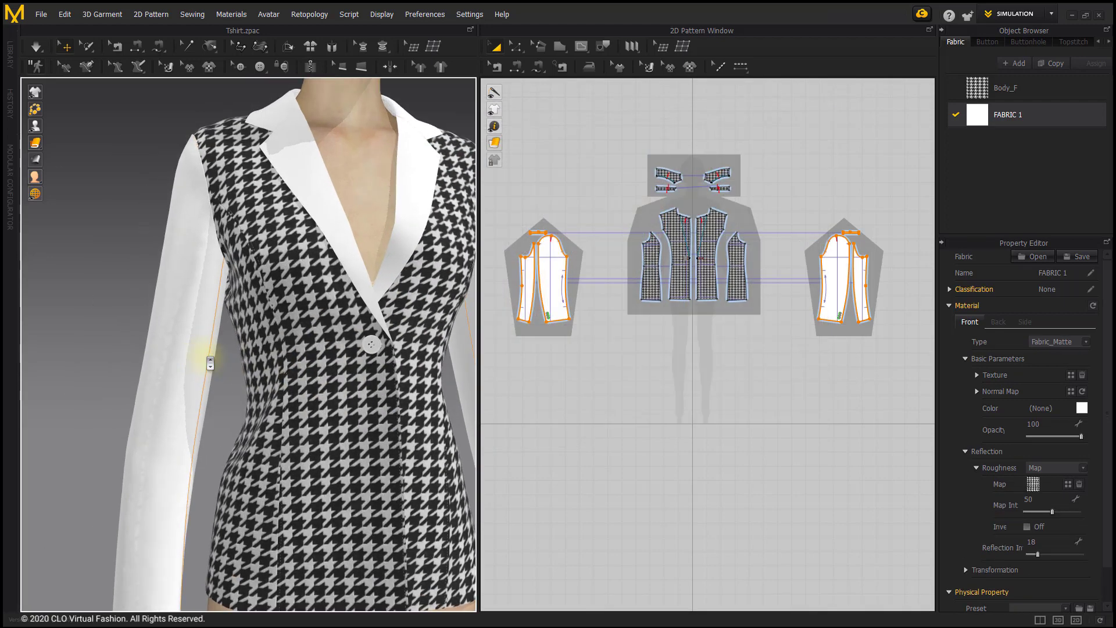
scroll(200, 382, up, 3)
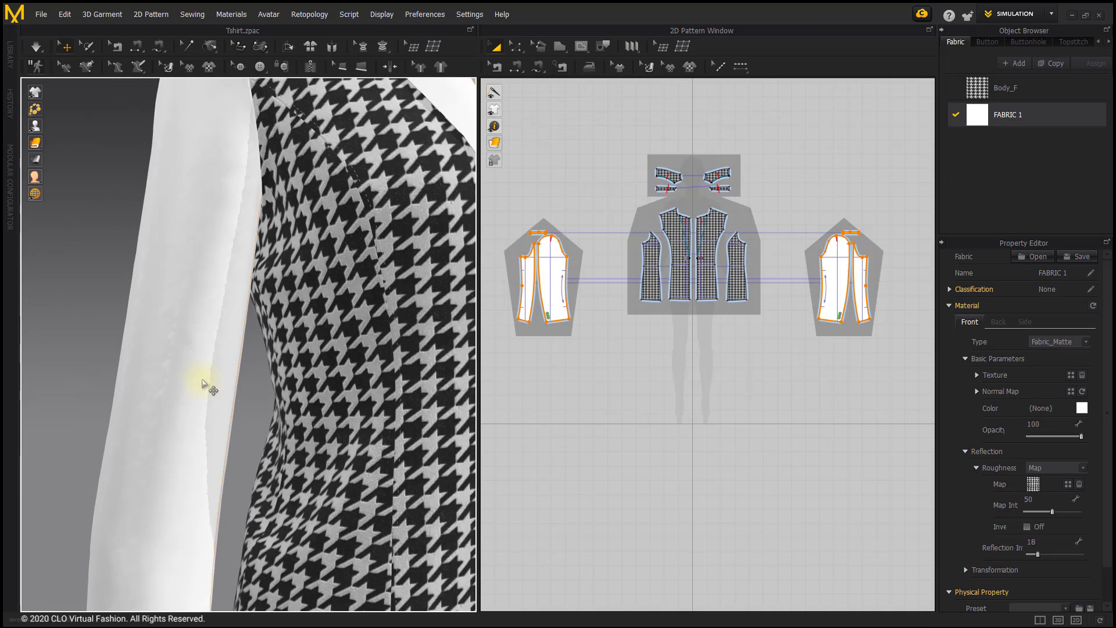
- Set roughness map intensity 59 with Invert on and reflection intensity 69
drag(1053, 512, 1057, 511)
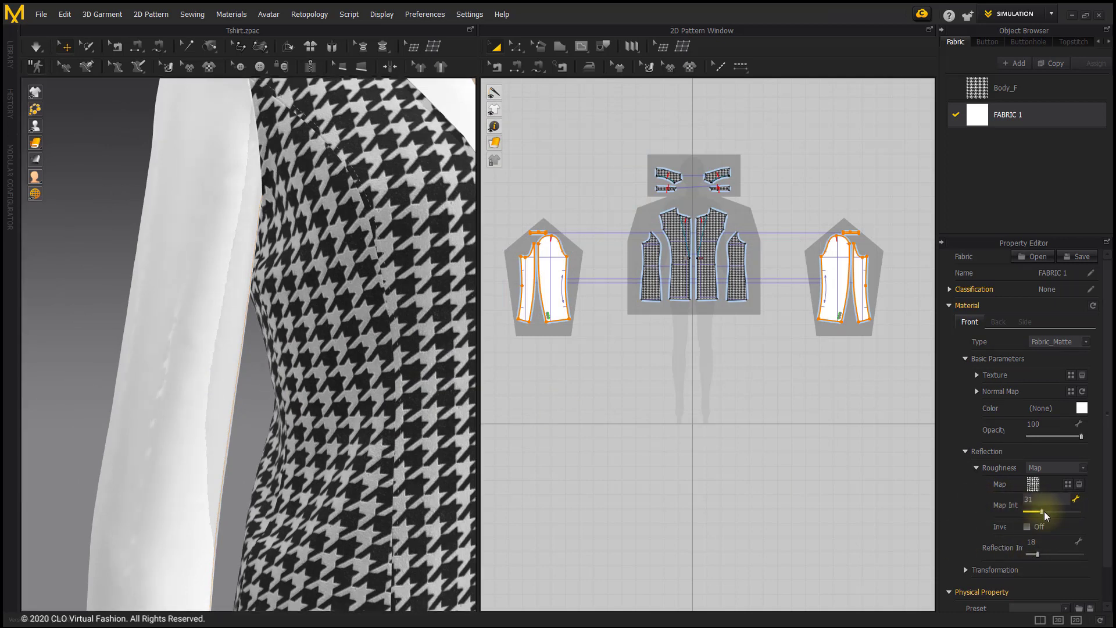
click(1026, 511)
drag(1045, 553, 1062, 552)
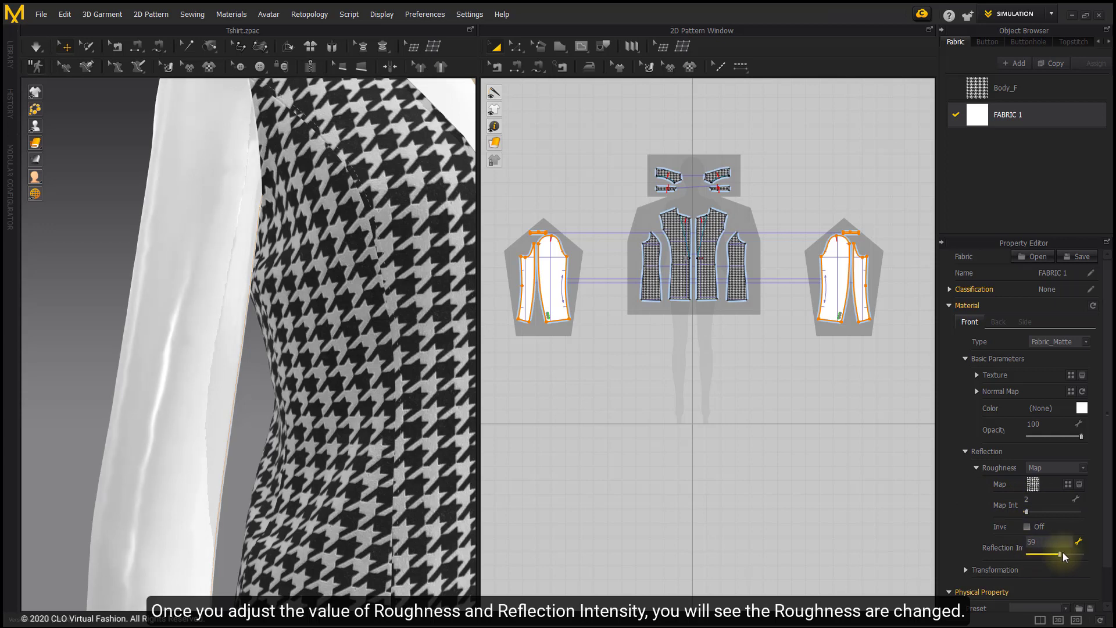
mouse_move(1026, 510)
mouse_down()
mouse_move(1062, 511)
mouse_move(1040, 507)
mouse_up()
mouse_move(237, 331)
right_down()
mouse_move(209, 331)
mouse_move(250, 343)
right_up()
click(1026, 525)
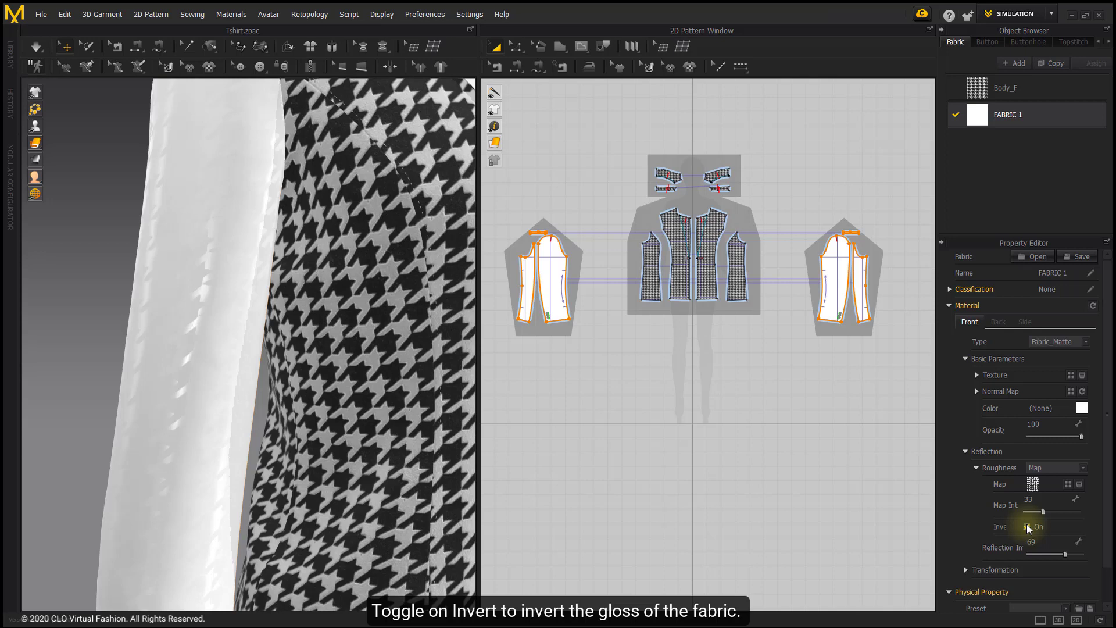
drag(1055, 512, 1055, 511)
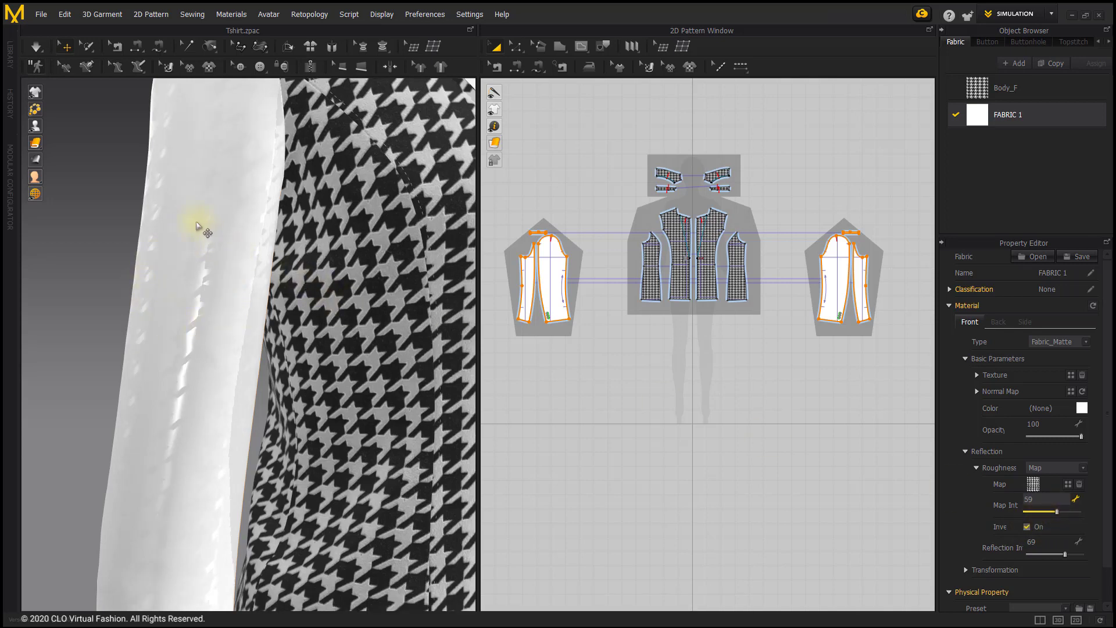
scroll(232, 391, down, 5)
right_drag(231, 391, 316, 406)
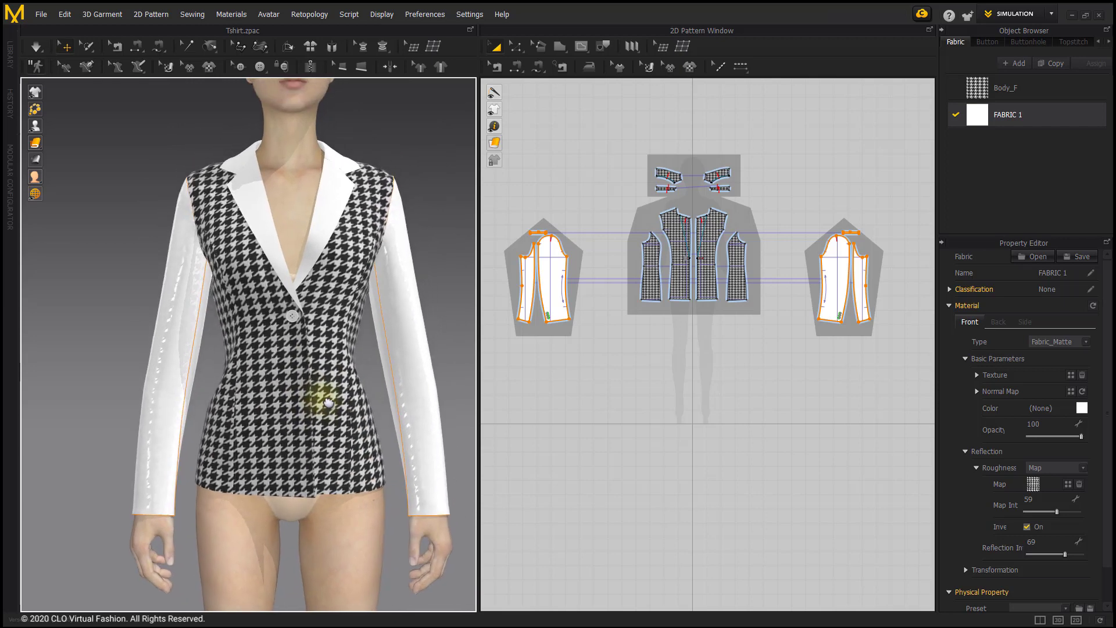
- Check the roughness map transformation values: angle 0.00, width 105.8, height 124.9
click(967, 568)
scroll(978, 519, down, 2)
click(977, 511)
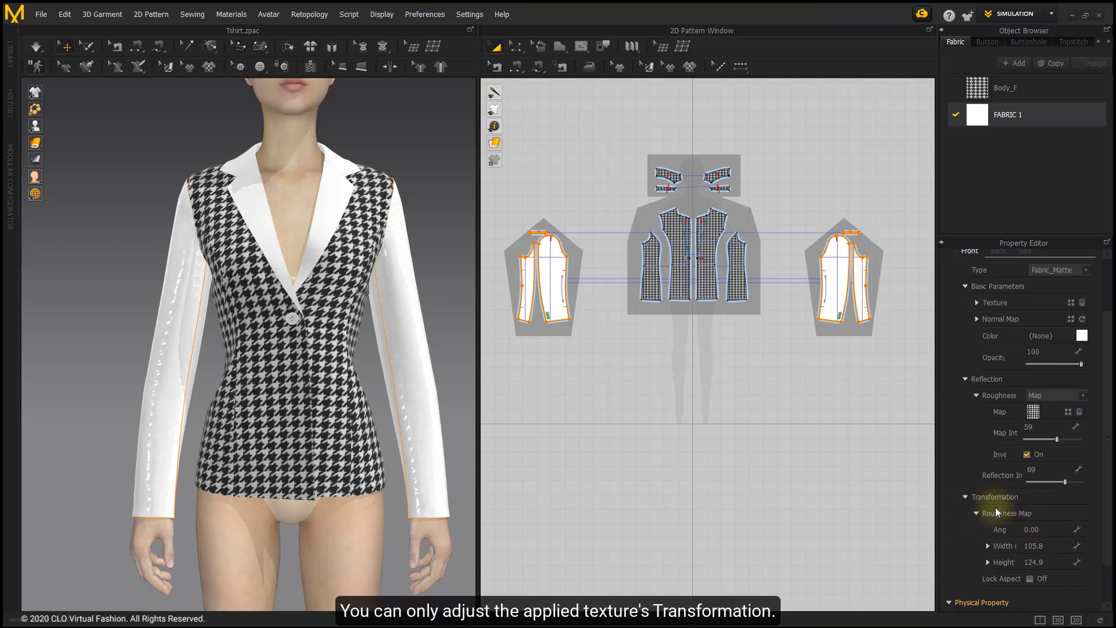
click(1049, 544)
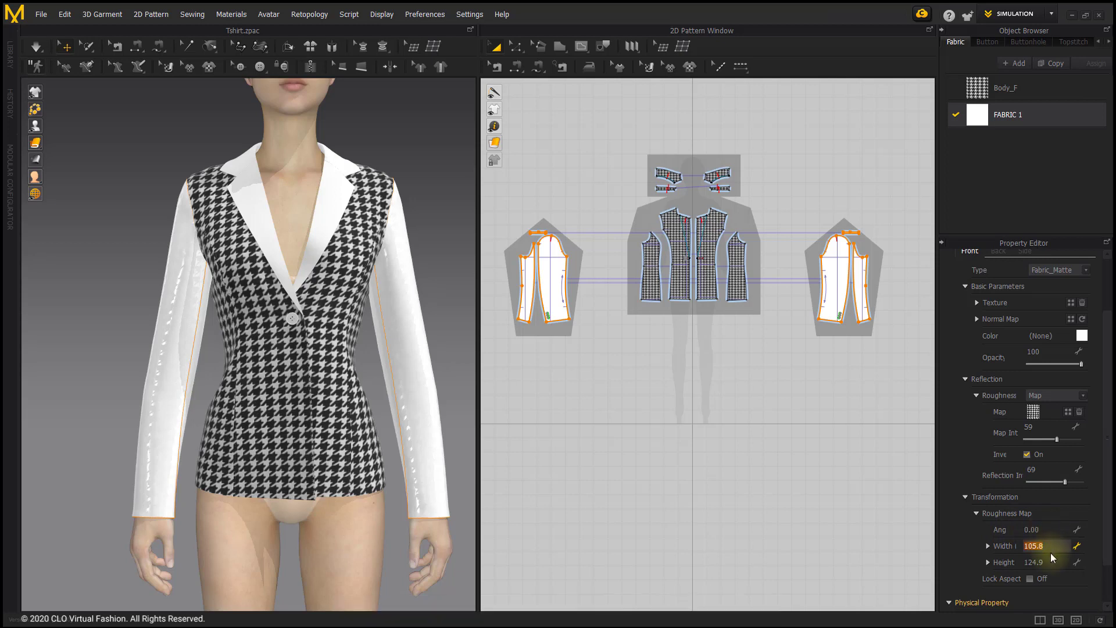
click(1047, 563)
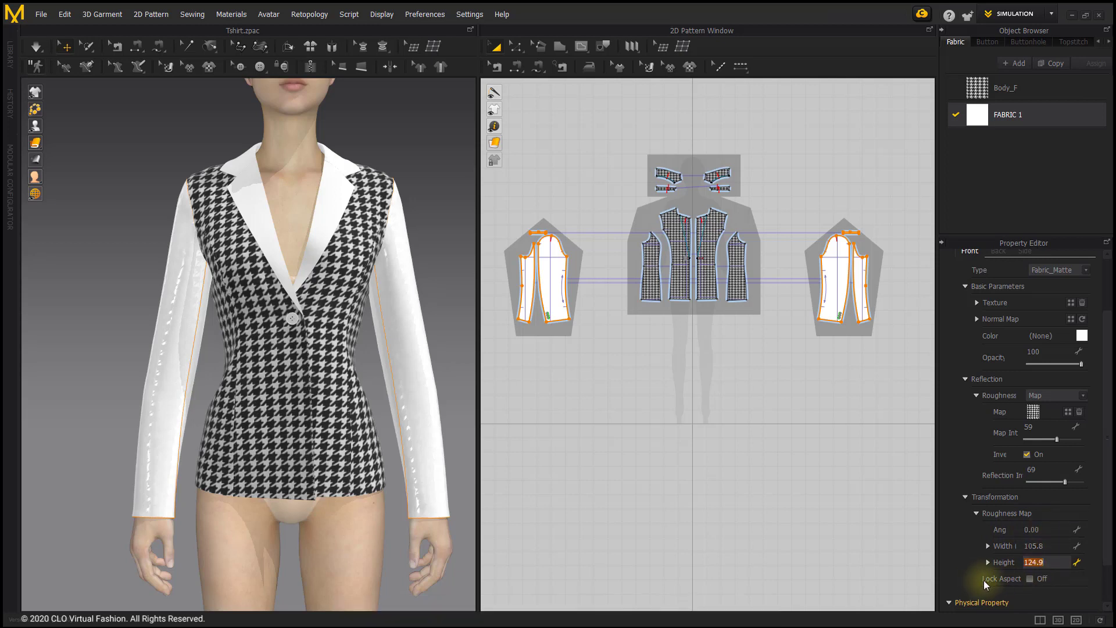
click(967, 497)
click(978, 334)
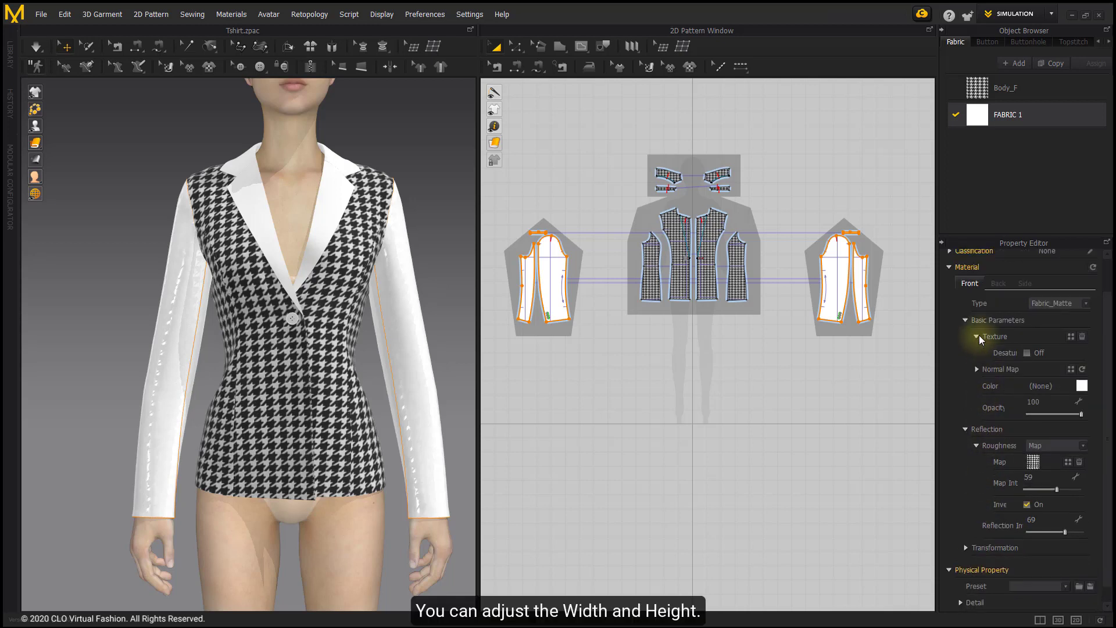
- Select Body_F and expand its texture and normal map transformations (0.00, 105.8, 124.9)
click(979, 368)
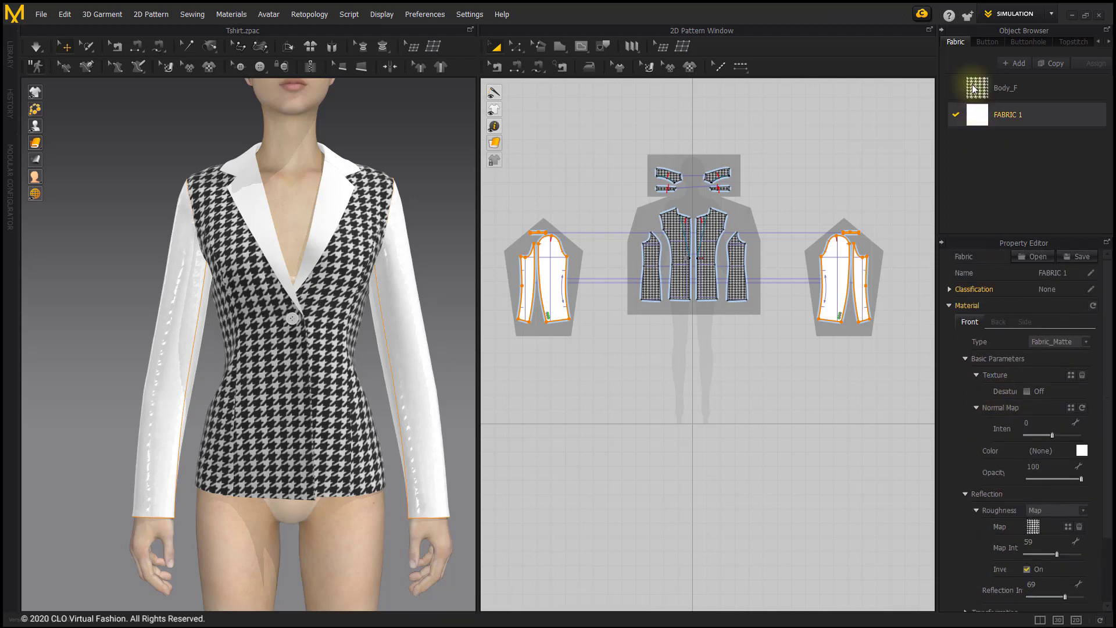
click(1004, 88)
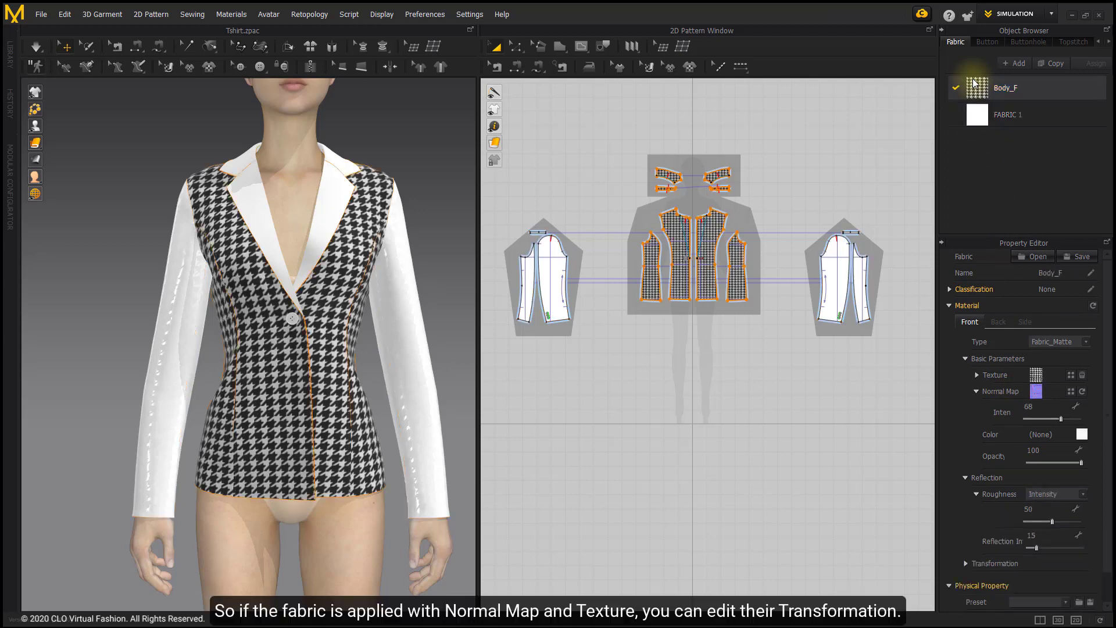
click(977, 375)
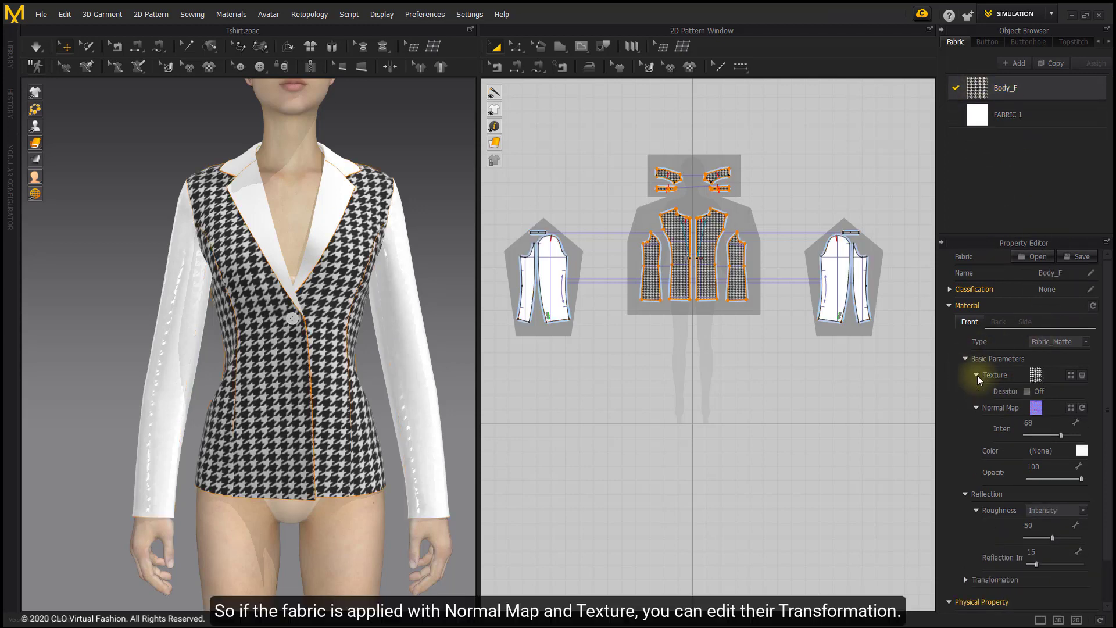
click(967, 580)
scroll(971, 547, down, 1)
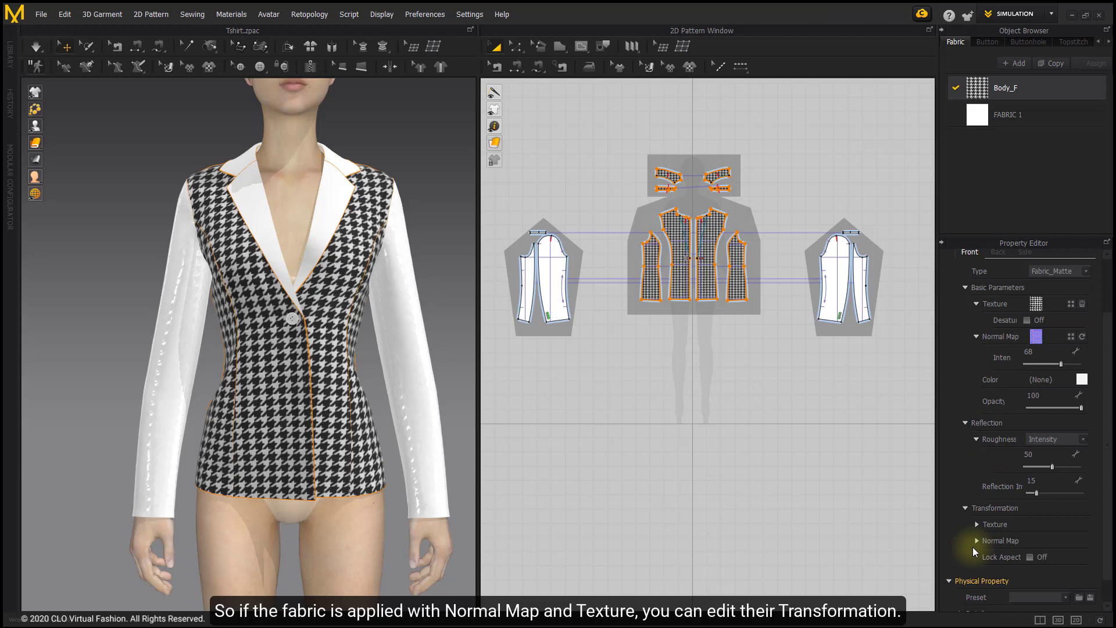
click(977, 523)
scroll(978, 521, down, 2)
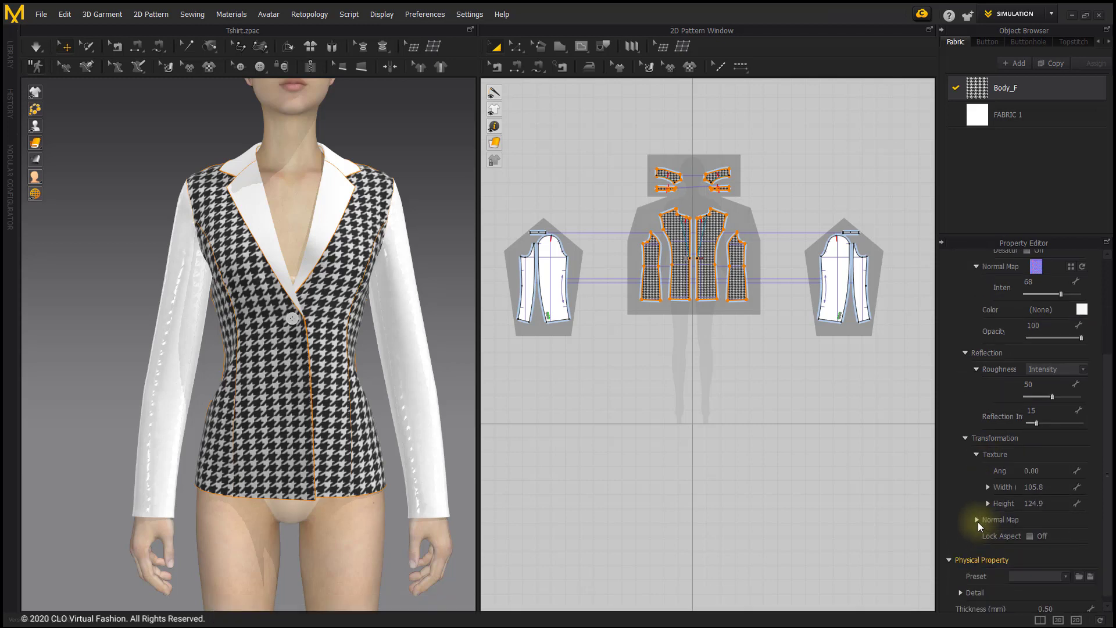
click(977, 519)
scroll(994, 512, down, 1)
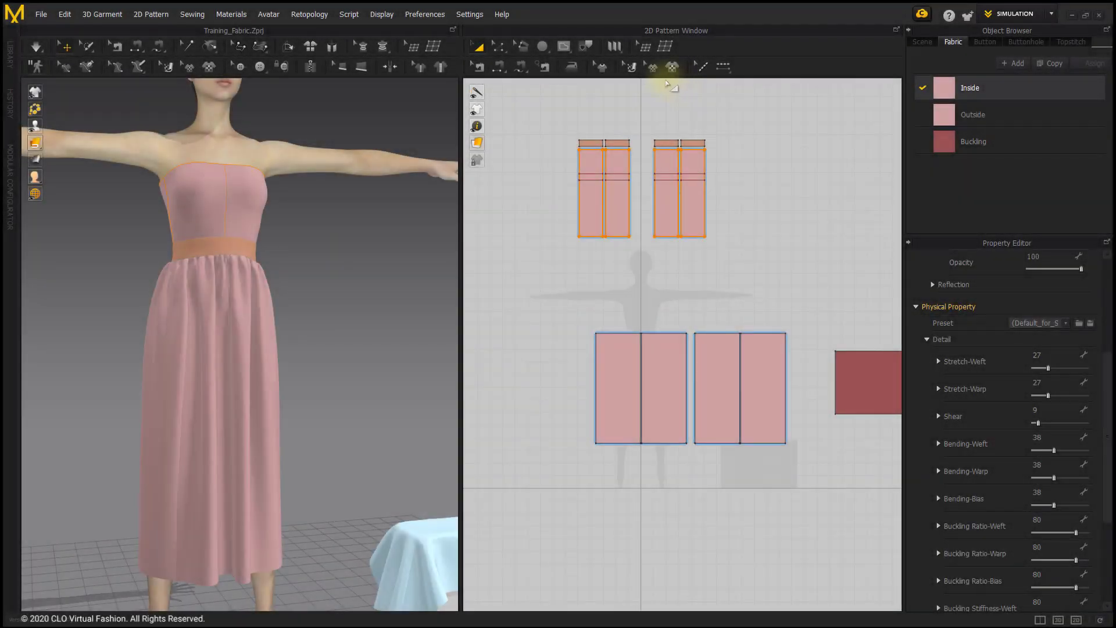
- Show a front dress piece's grainline for texture editing and select the Outside fabric
click(632, 71)
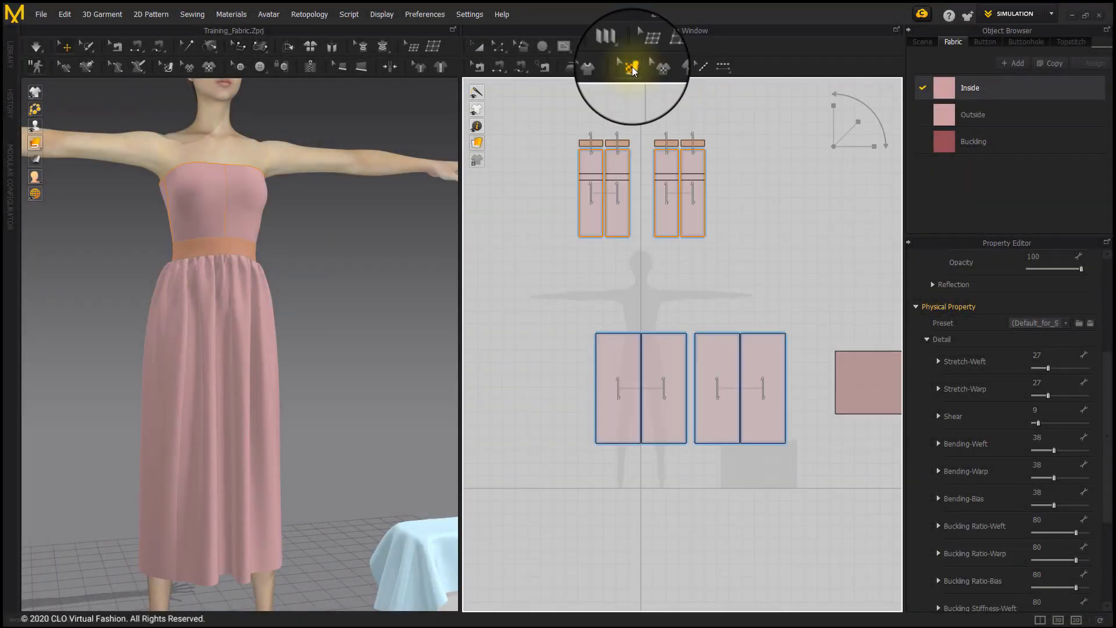
click(673, 204)
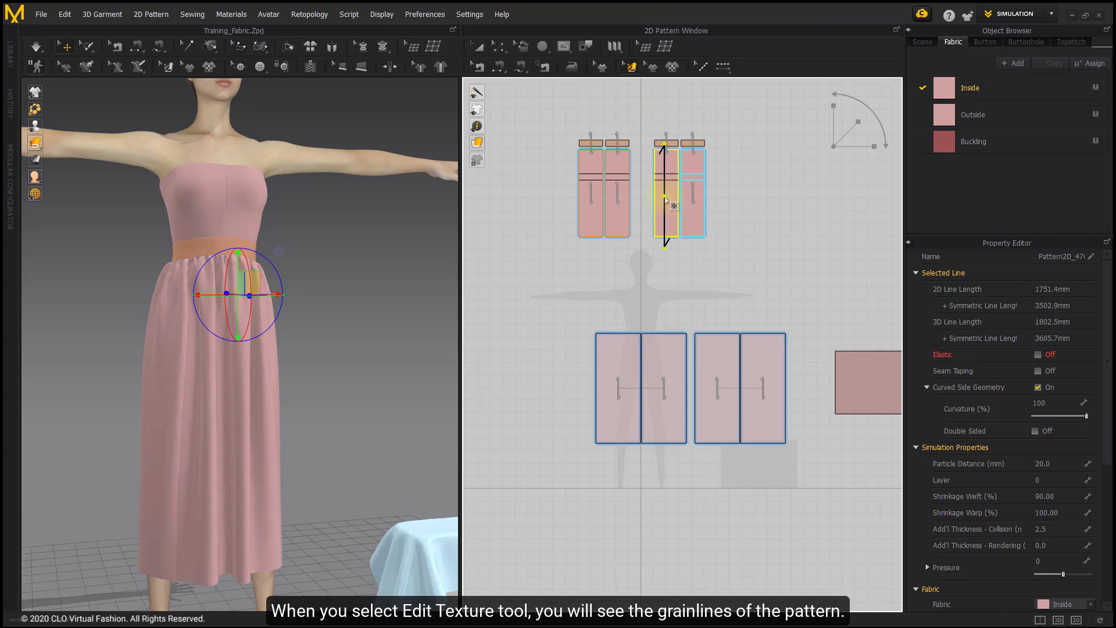
scroll(668, 201, up, 3)
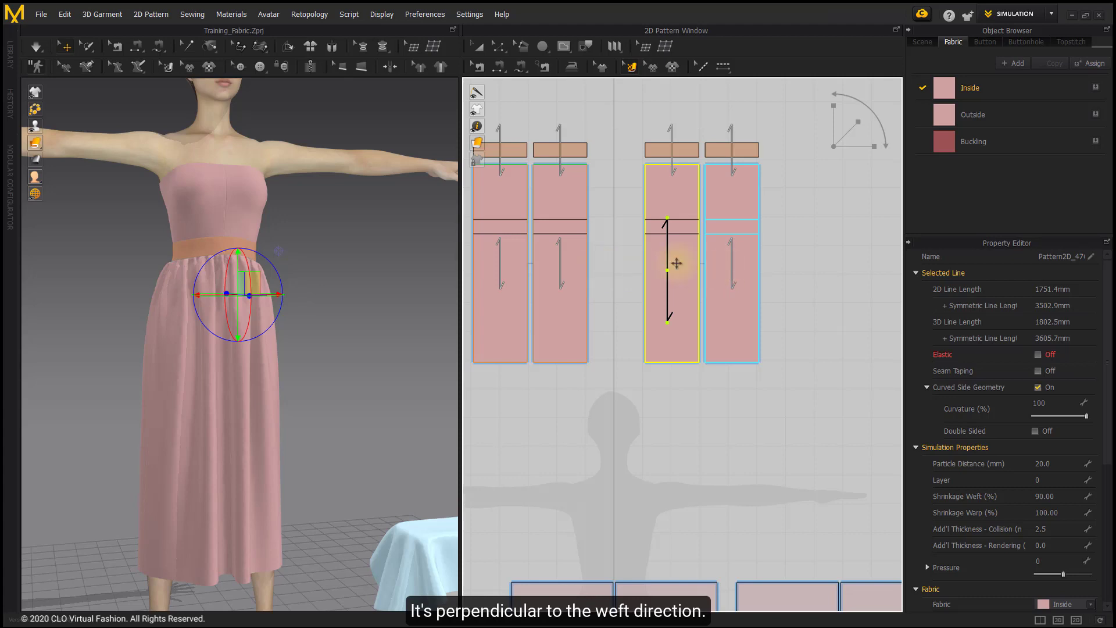
click(969, 113)
- Apply the Silk_Chiffon preset to Outside and simulate the dress to view its drape
scroll(755, 251, down, 5)
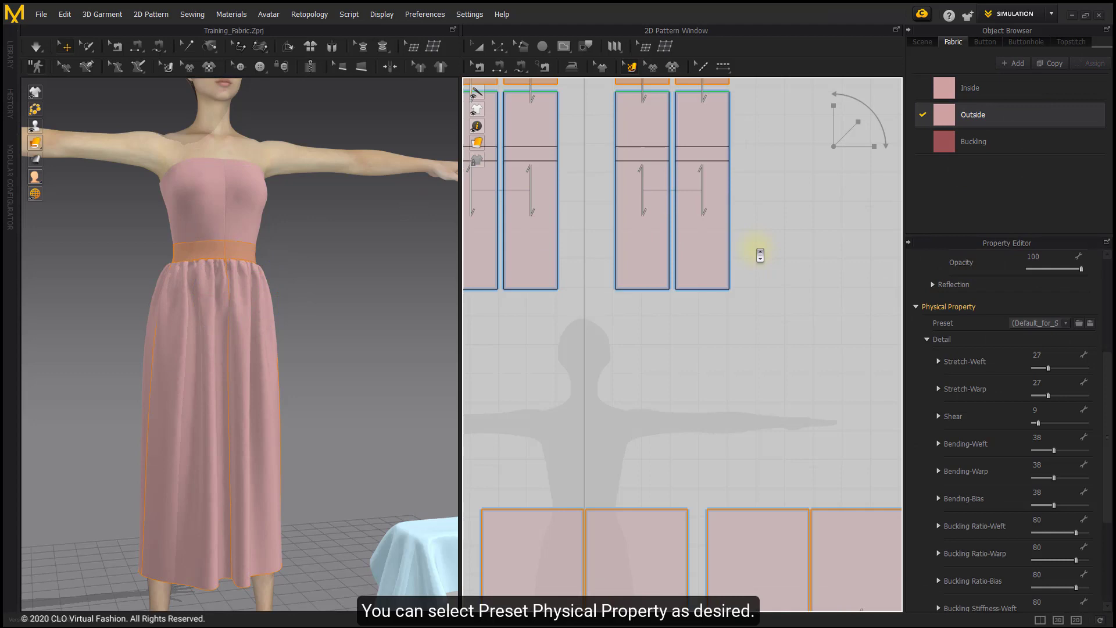
click(1048, 323)
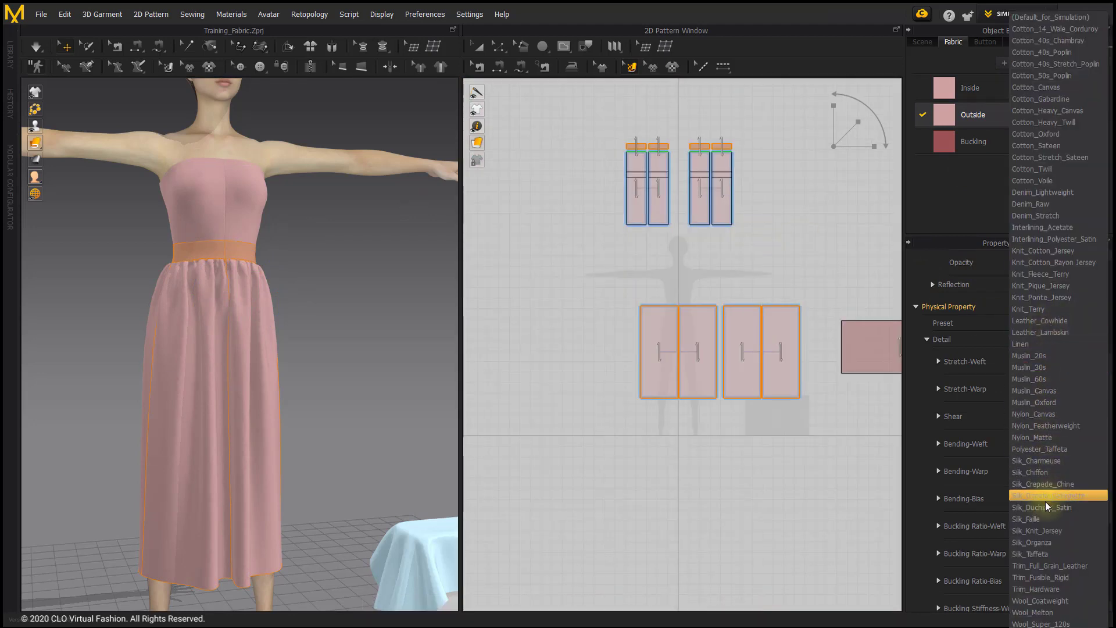
click(1031, 471)
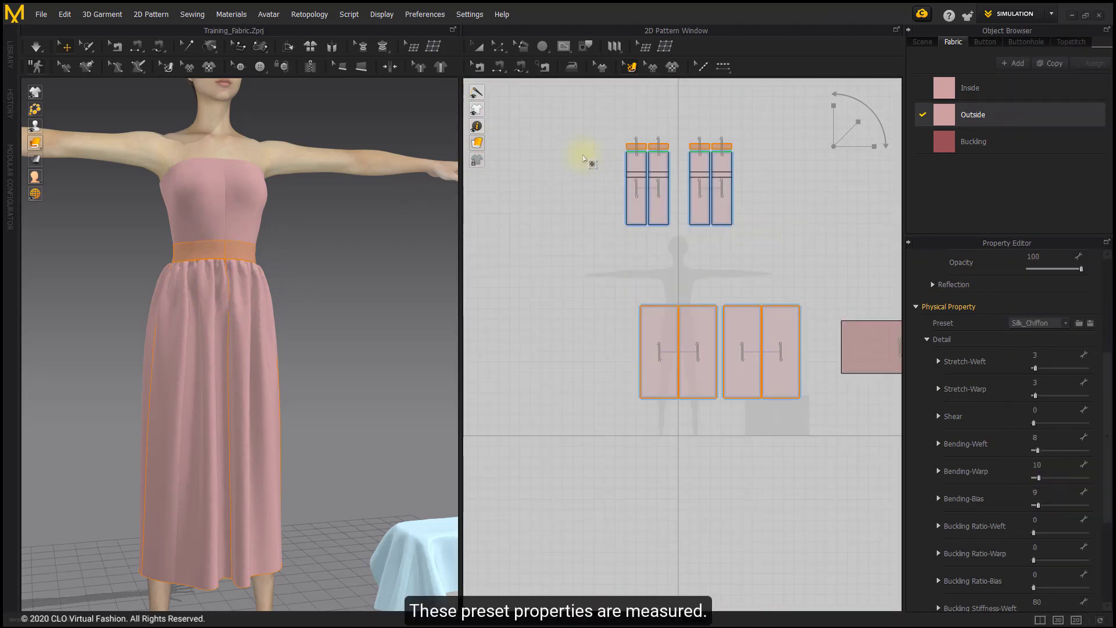
click(36, 46)
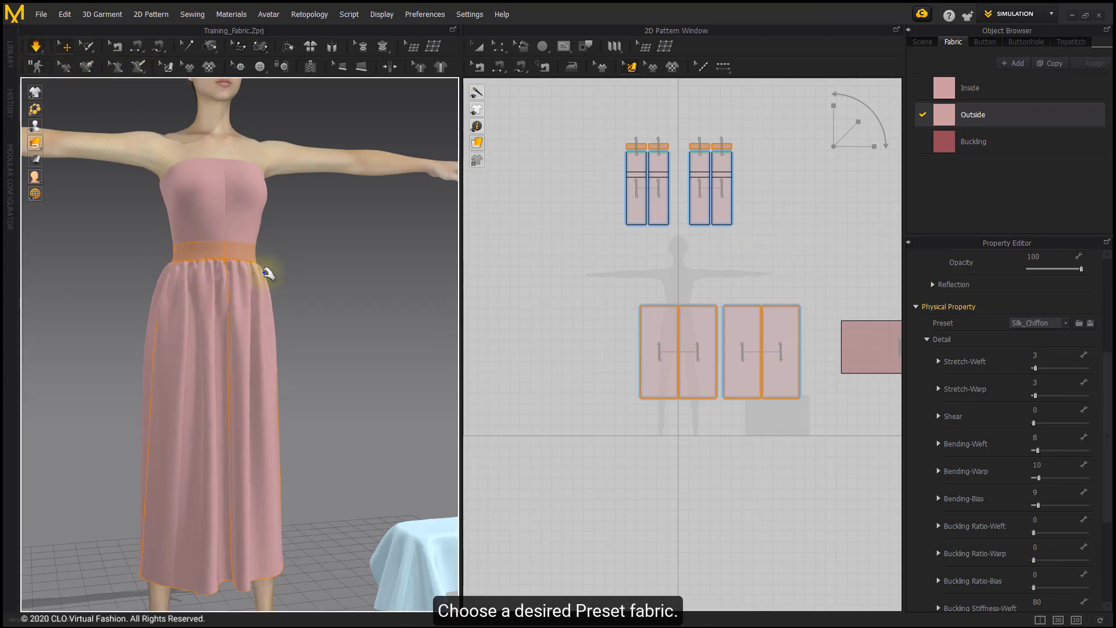
middle_drag(261, 444, 254, 378)
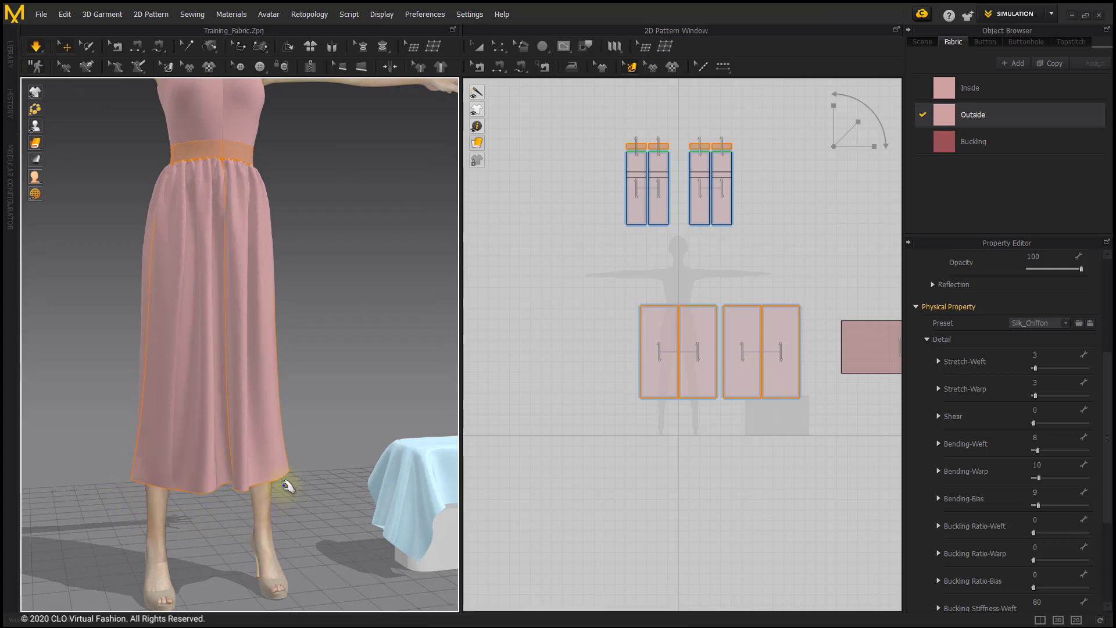
middle_drag(294, 409, 294, 451)
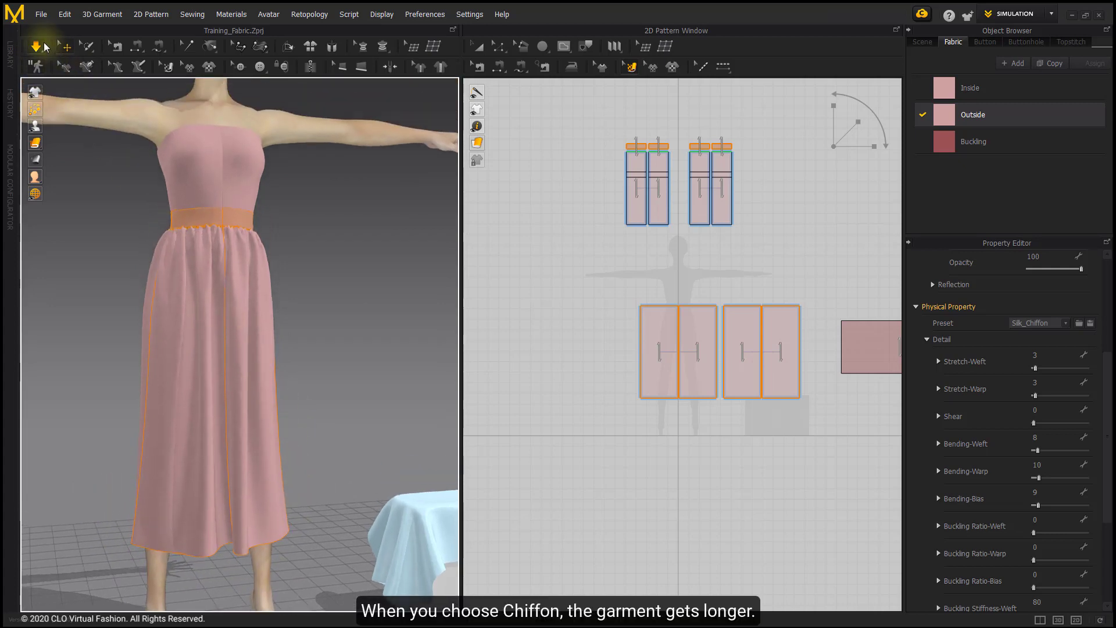
- Stop the simulation and switch Outside back to the Default_for_Simulation preset
key(space)
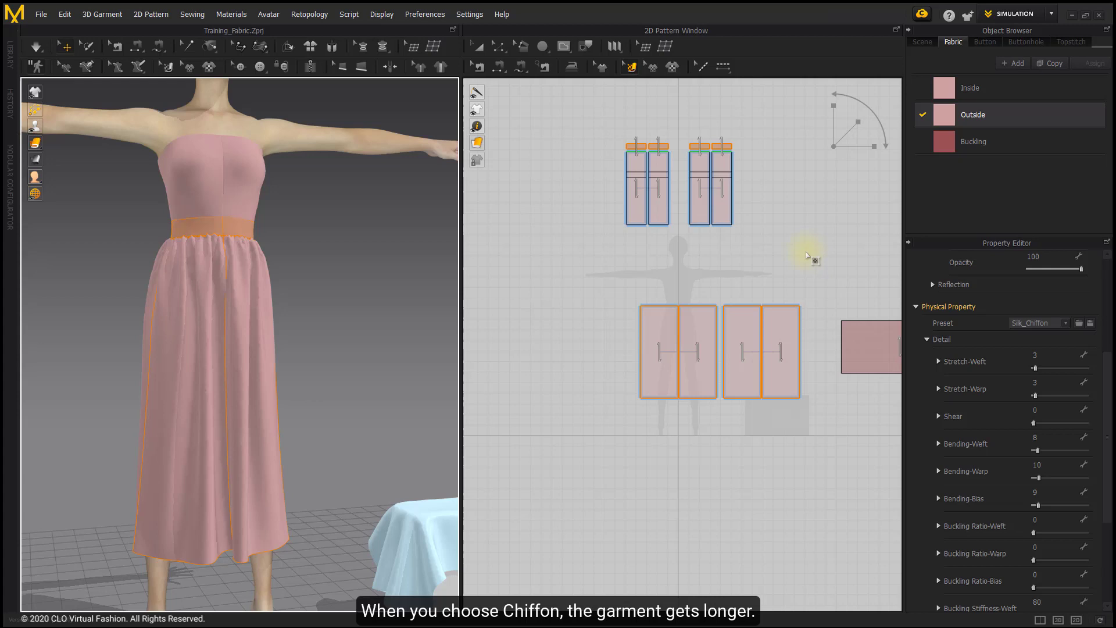
click(1040, 324)
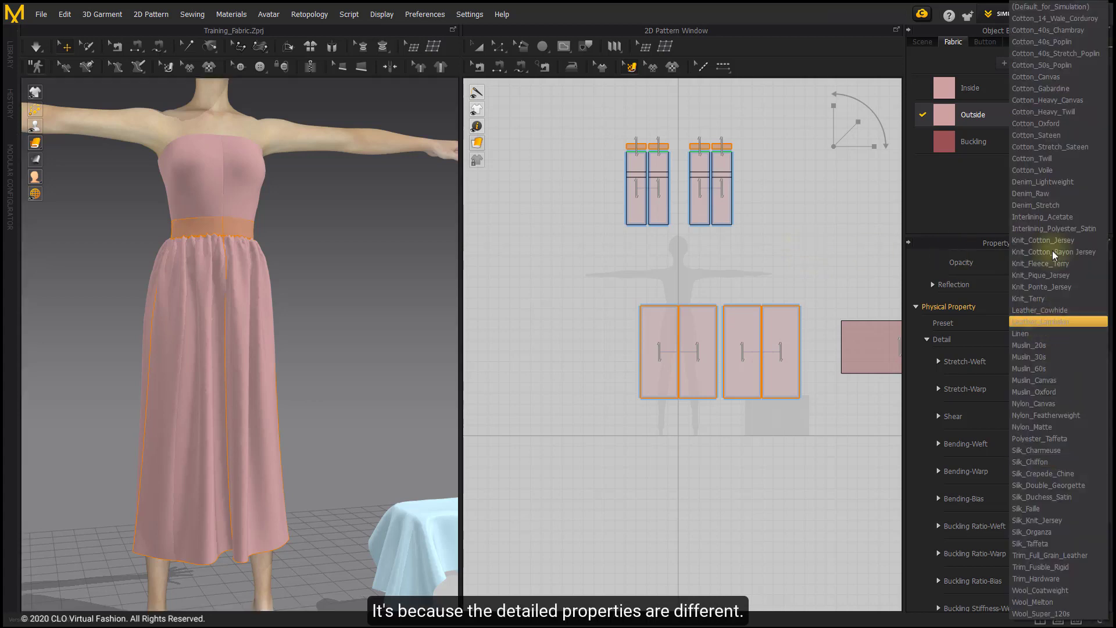
click(1046, 7)
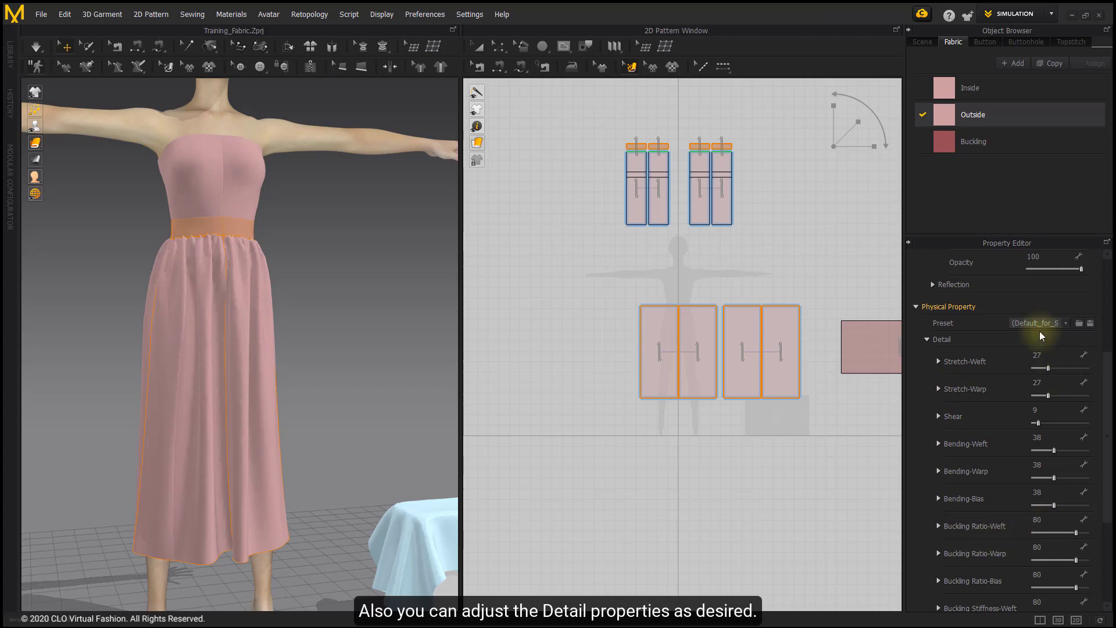
scroll(1023, 326, down, 2)
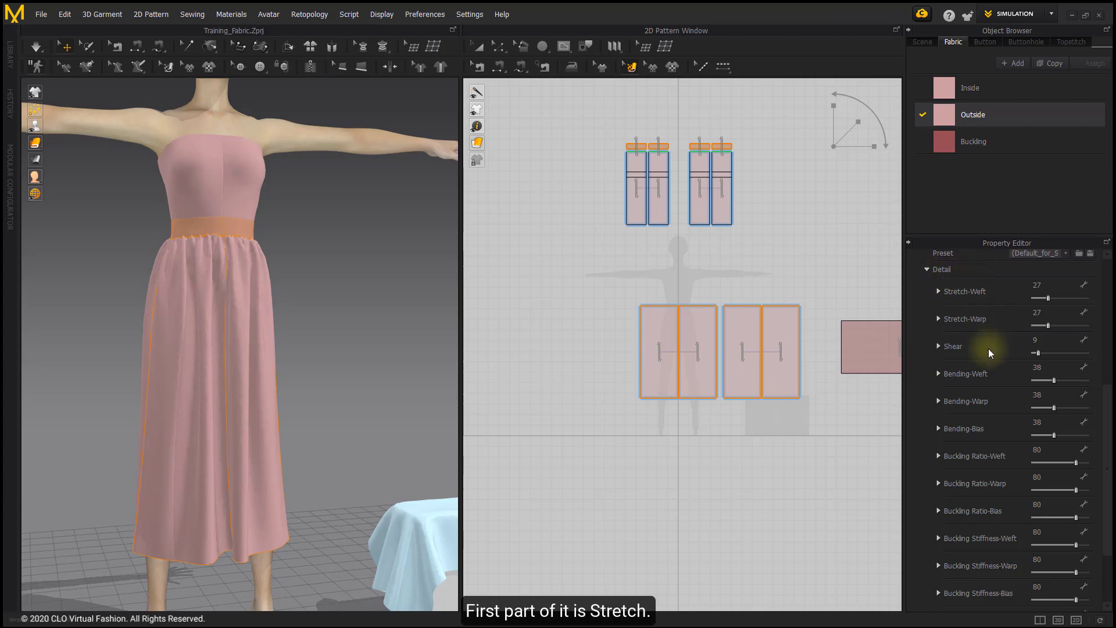
drag(1050, 301, 1086, 324)
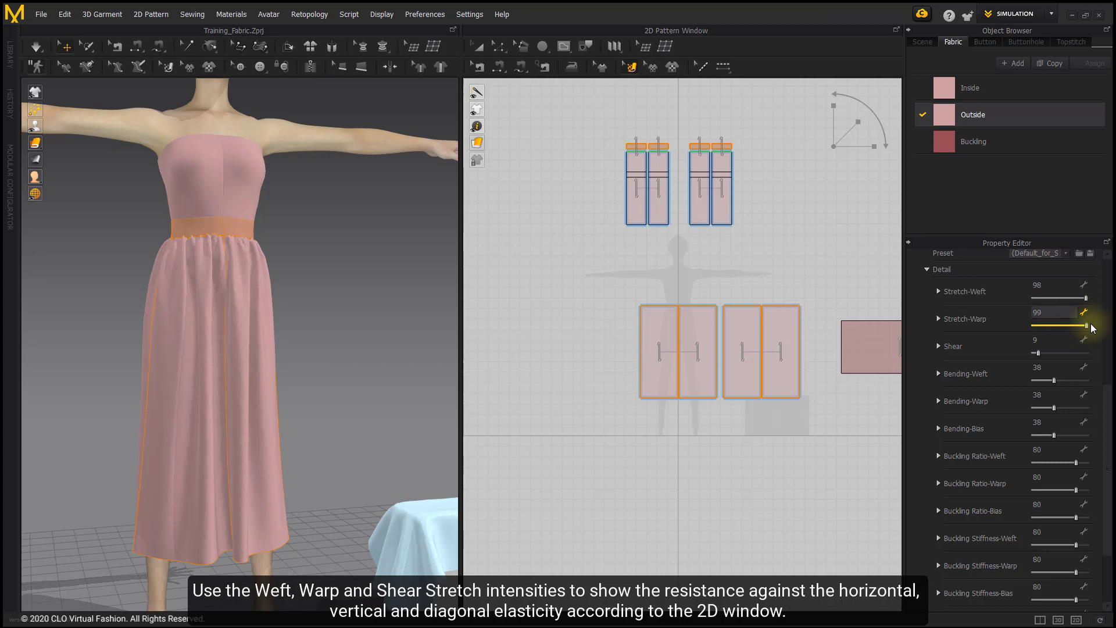
click(395, 250)
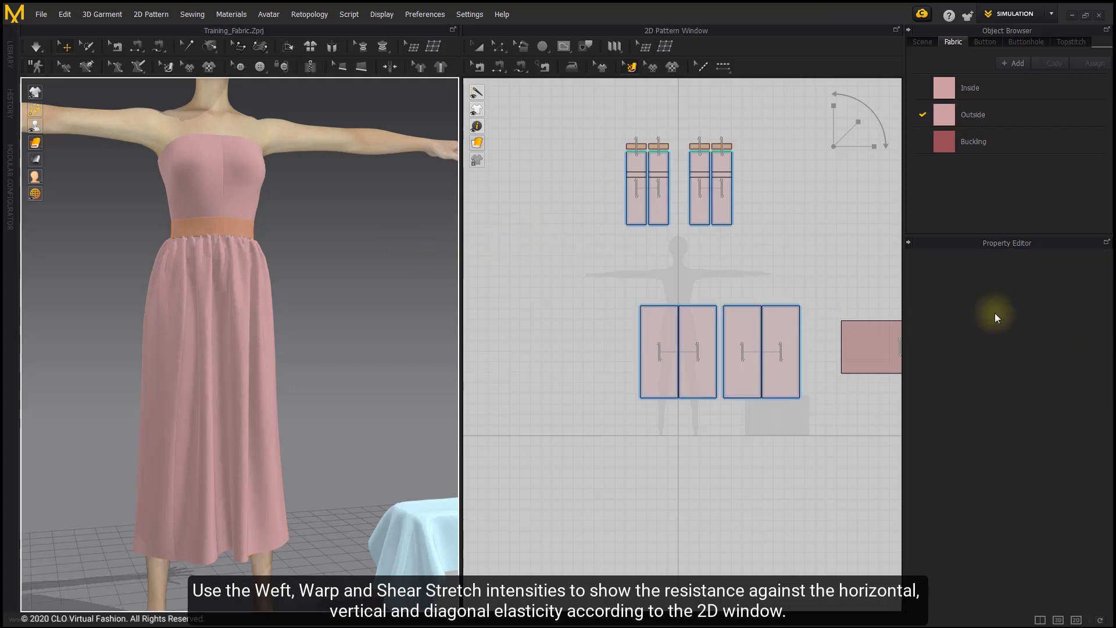
click(946, 120)
drag(1038, 353, 1086, 352)
key(space)
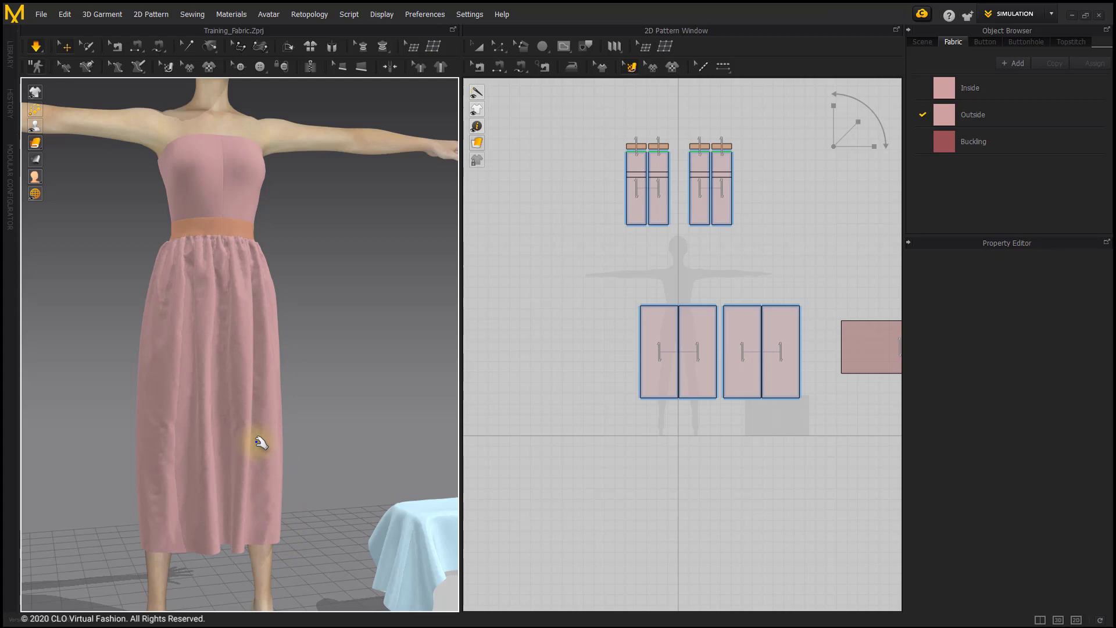
click(36, 46)
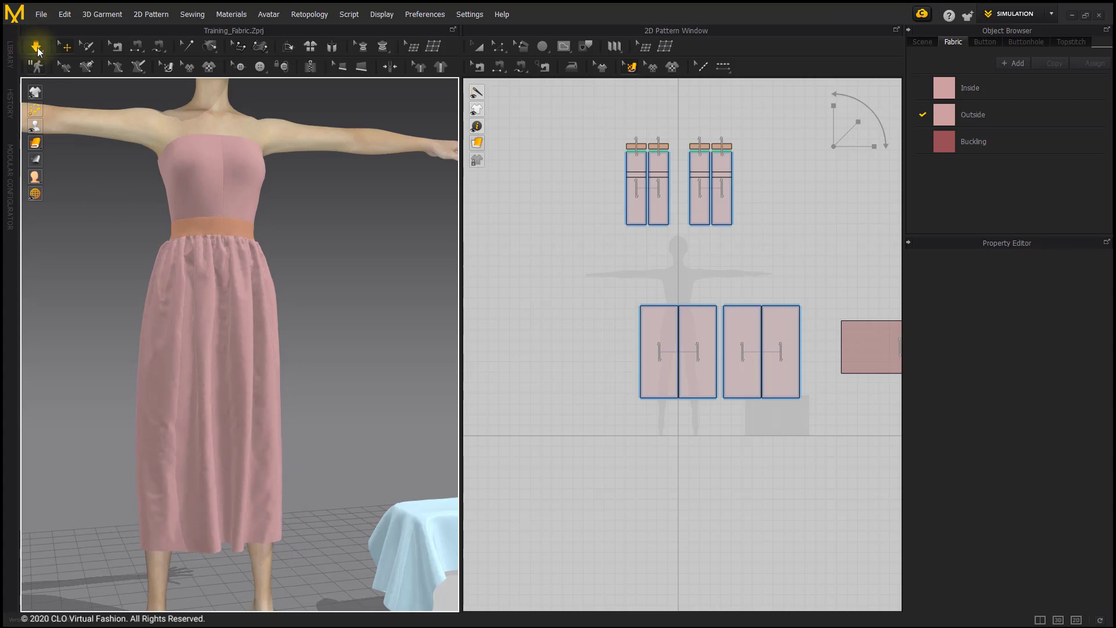
click(944, 114)
drag(1090, 300, 1009, 294)
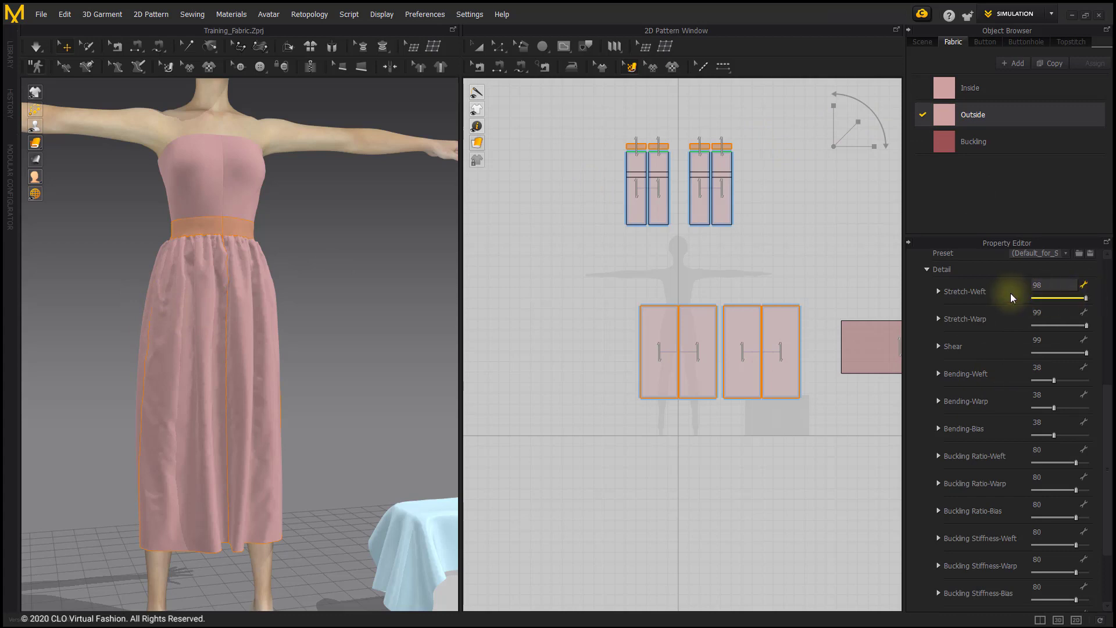
drag(1085, 325, 1032, 325)
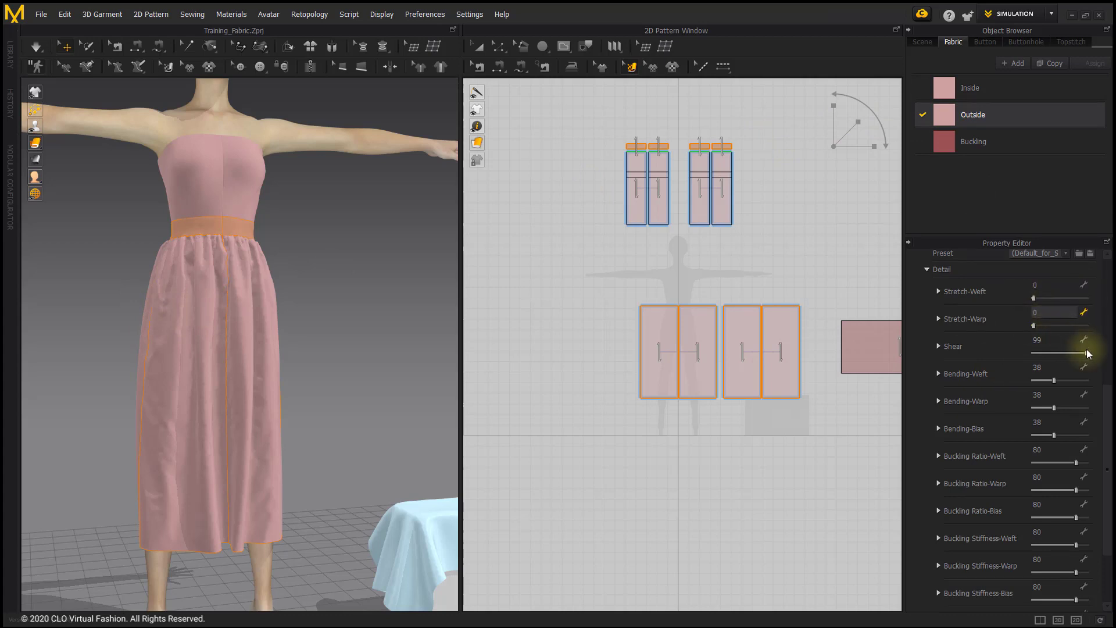
drag(1086, 353, 1032, 353)
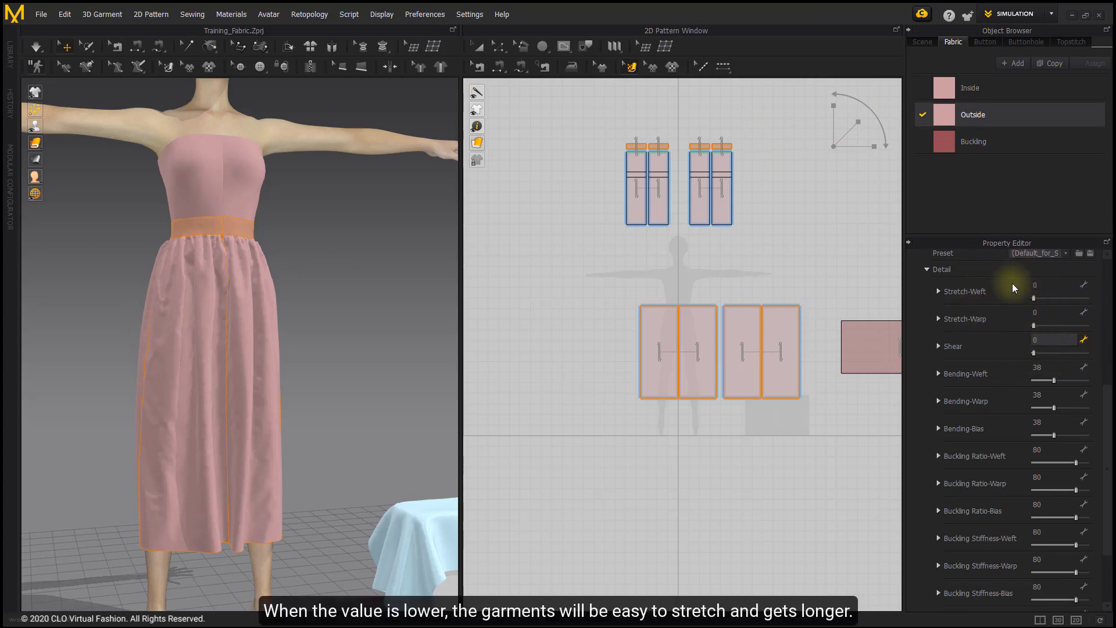
click(36, 47)
middle_drag(285, 327, 277, 294)
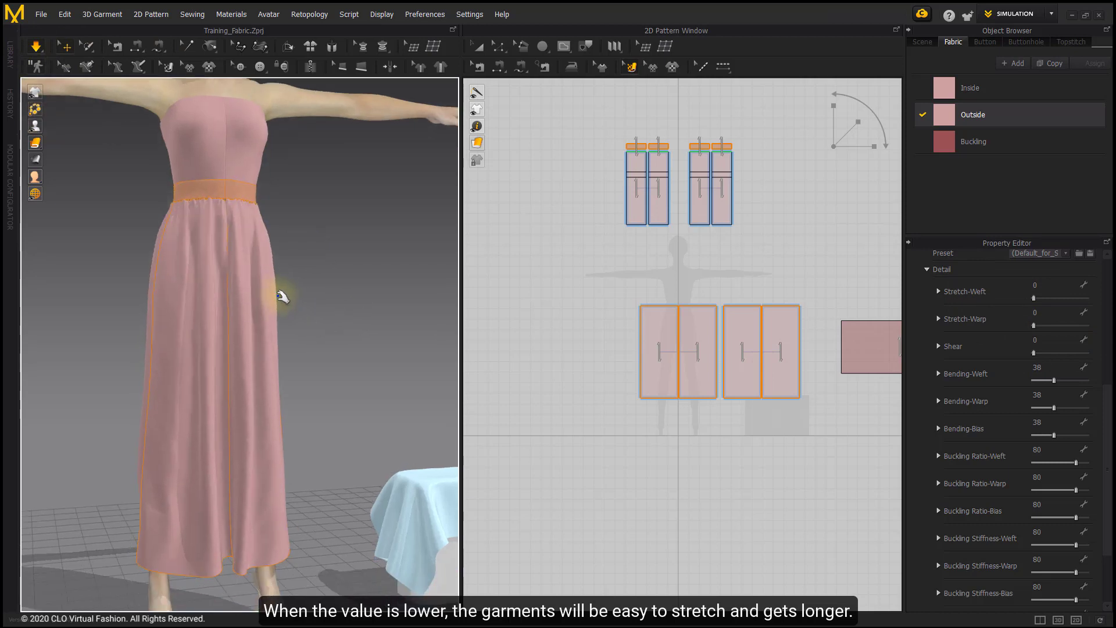
scroll(254, 431, down, 2)
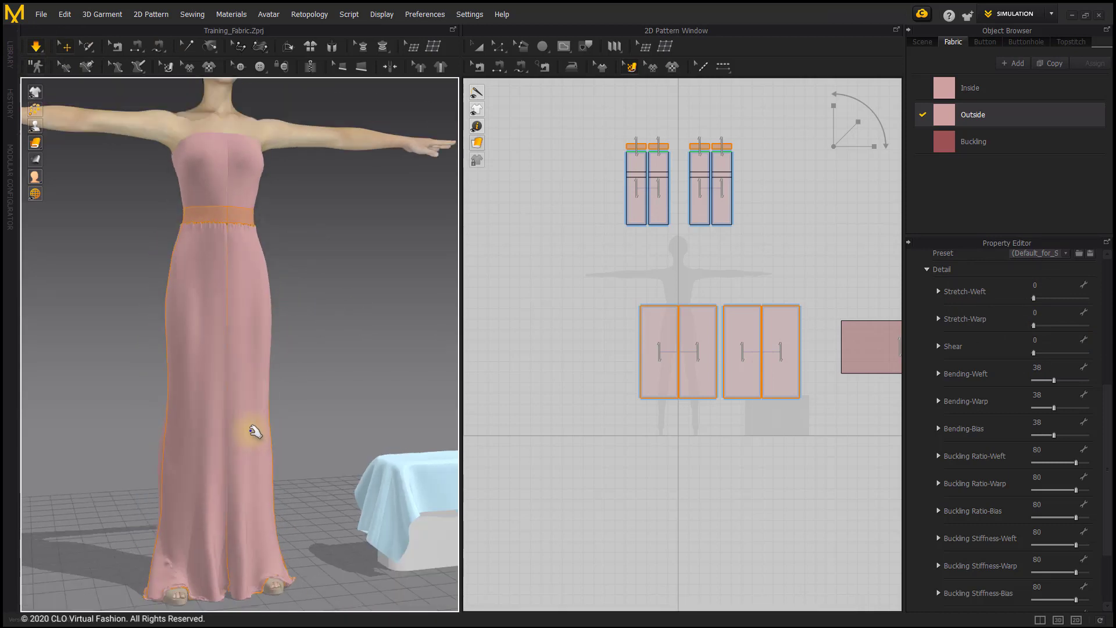
click(36, 46)
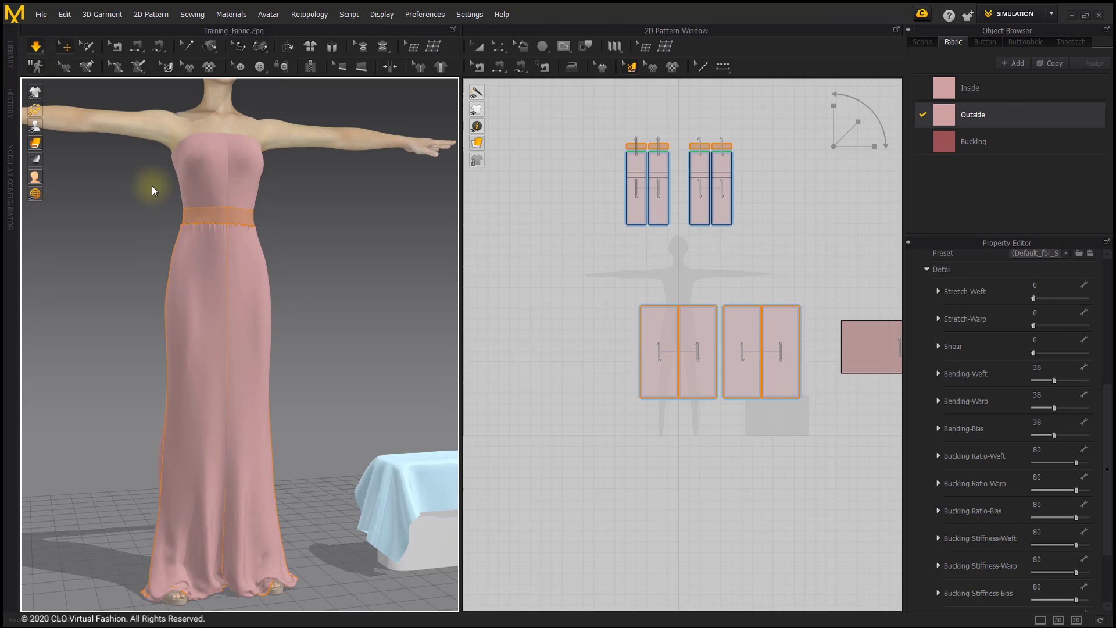
key(ctrl+z)
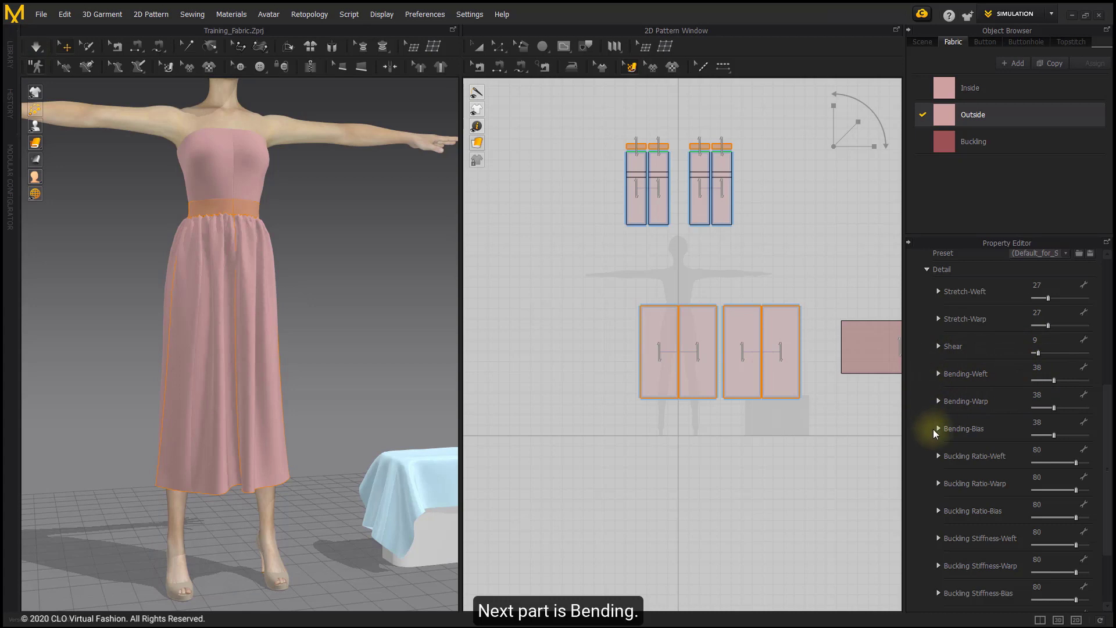
- Briefly simulate the skirt to check its current drape
scroll(341, 322, up, 3)
scroll(341, 321, up, 3)
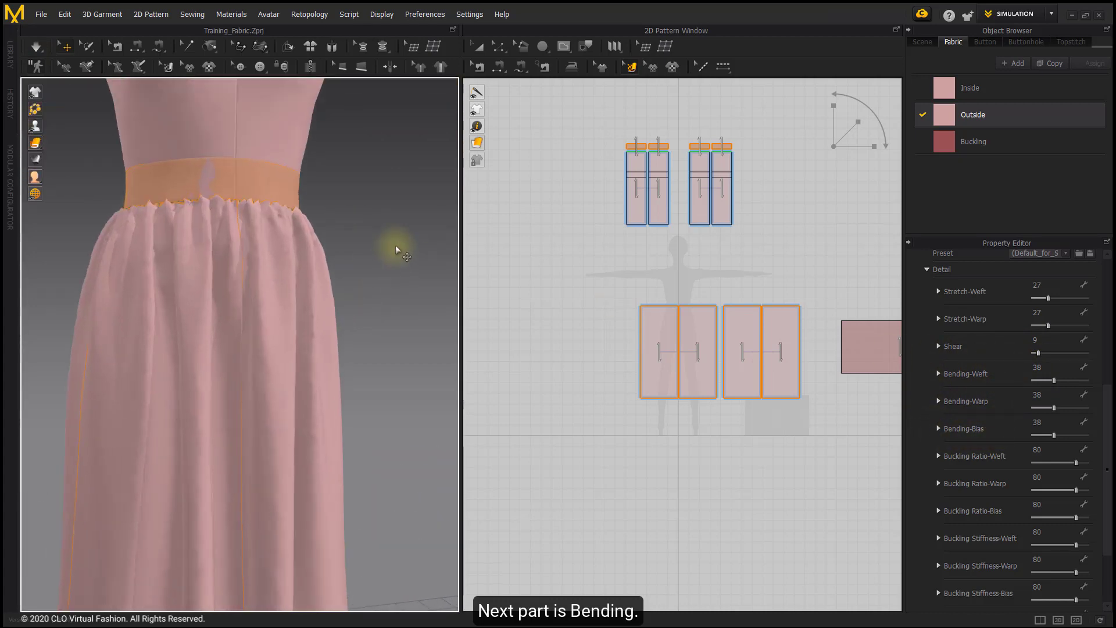
click(35, 46)
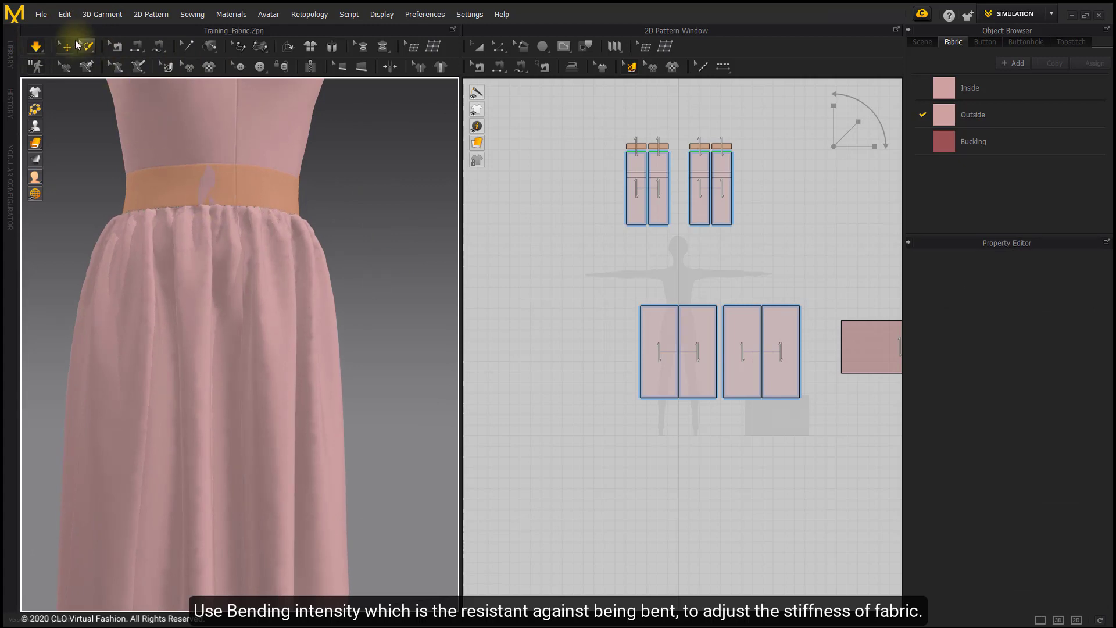
click(35, 46)
scroll(213, 287, down, 5)
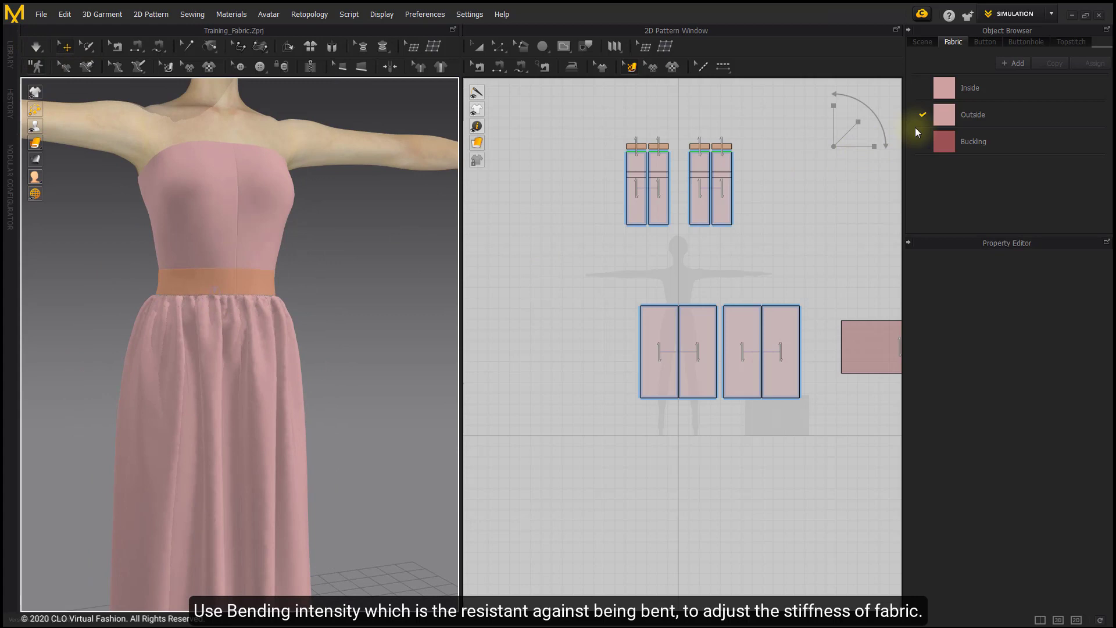
- Select the Outside fabric, lower Bending-Weft from 38 to 9, and simulate
click(948, 112)
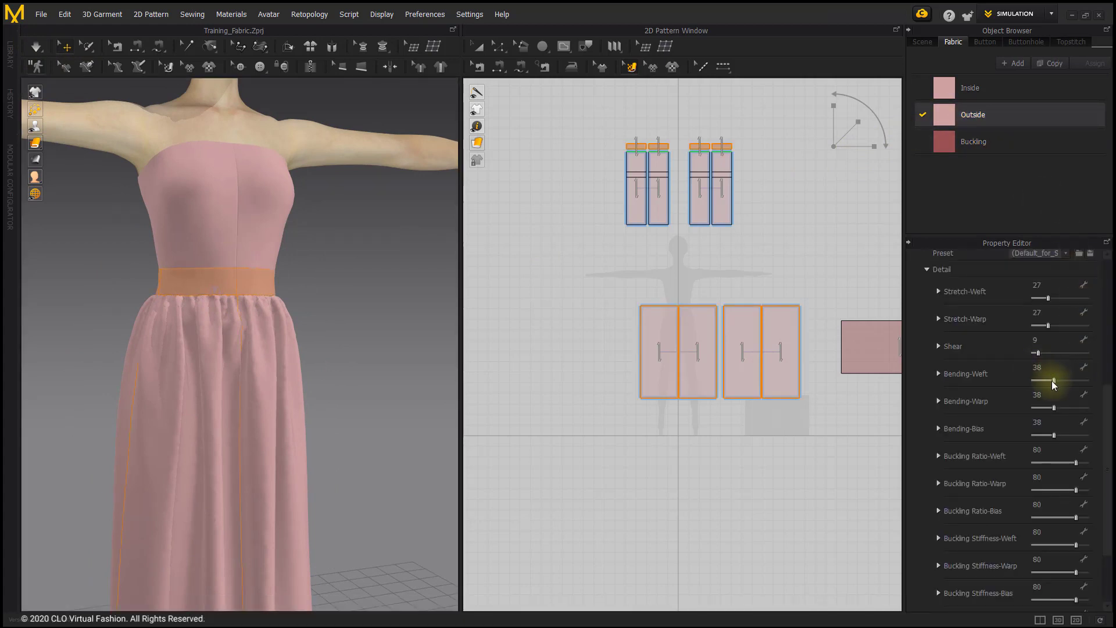
drag(1055, 383, 1034, 436)
click(36, 46)
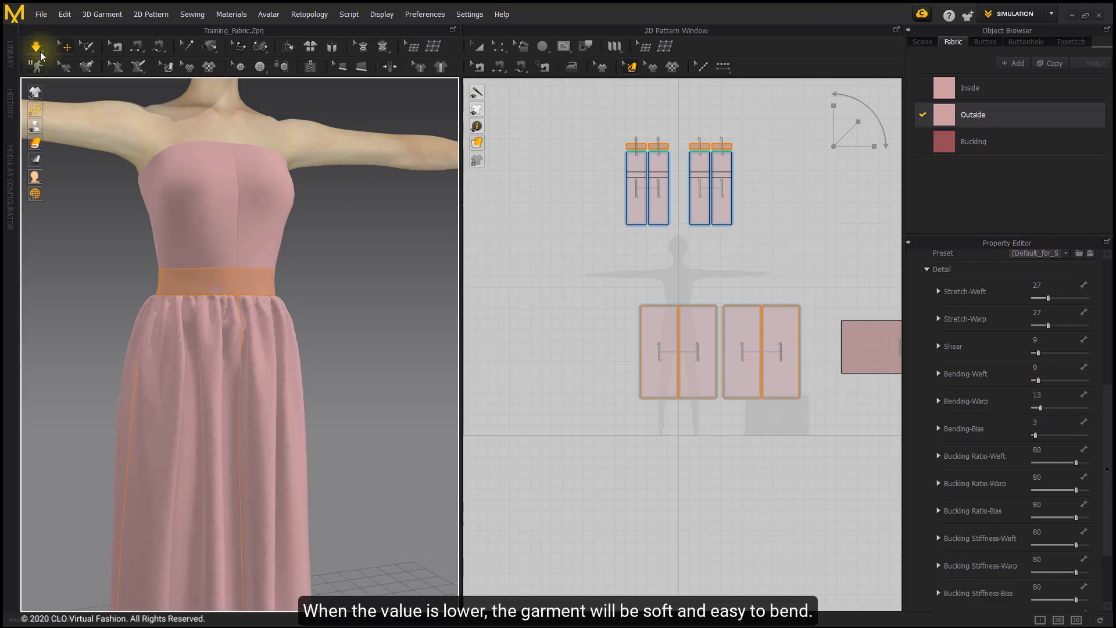
right_drag(319, 436, 324, 441)
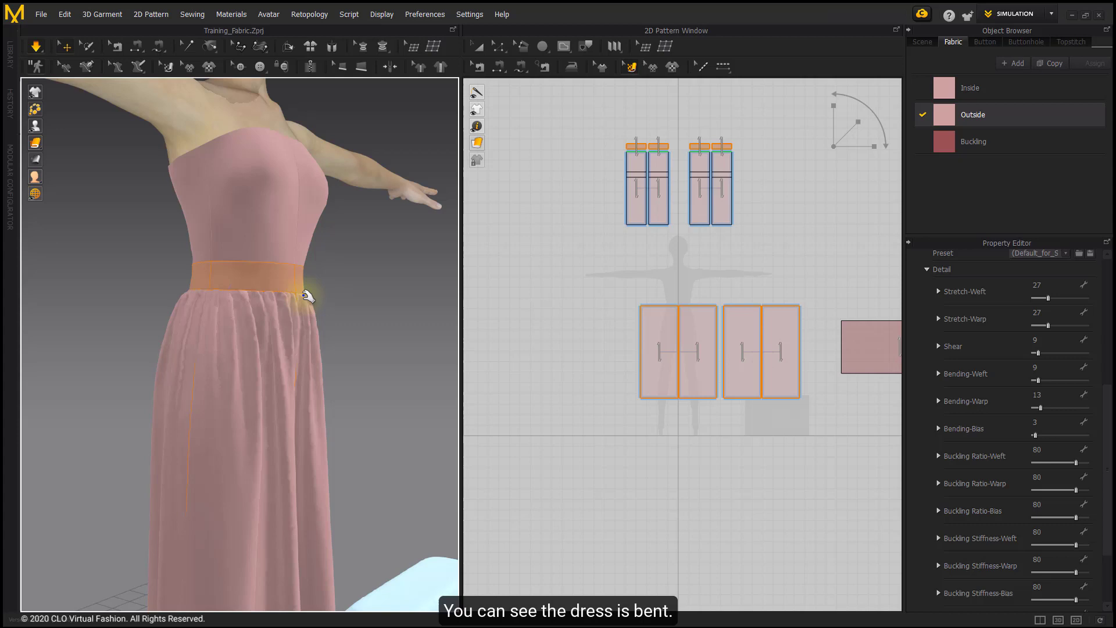
key(space)
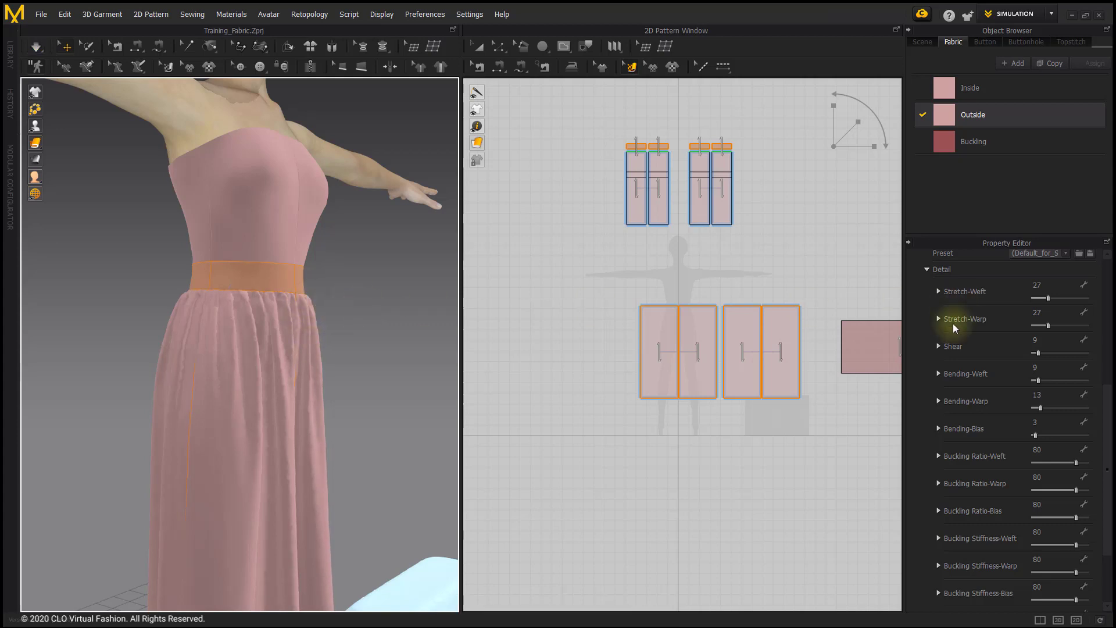
- Raise Bending-Warp to 61 and Bending-Bias to 74, then simulate and inspect the skirt
click(1039, 380)
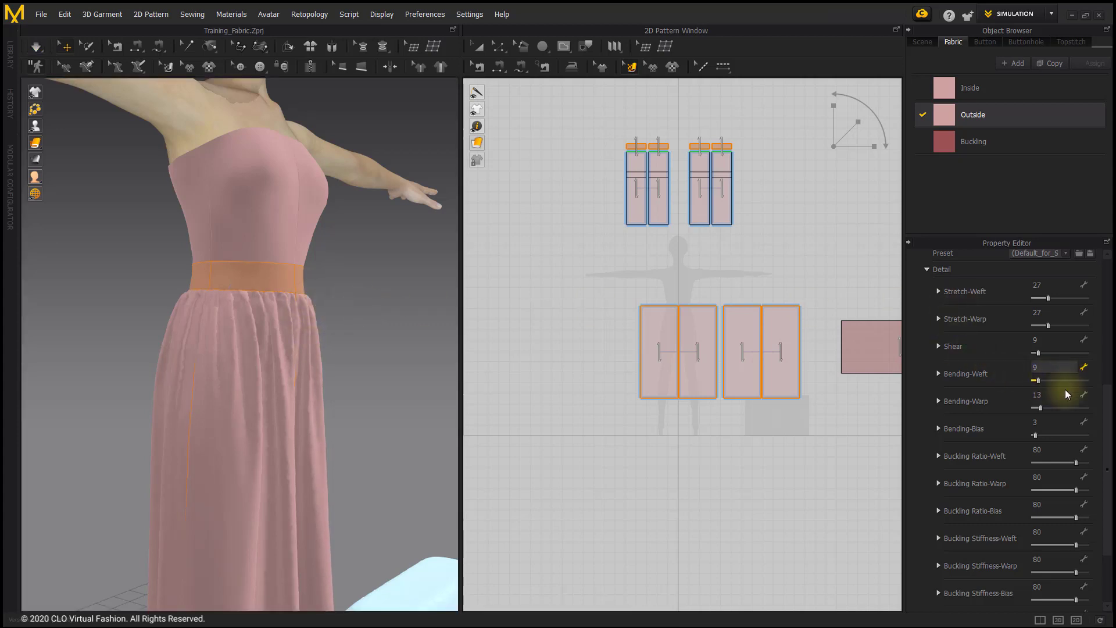
click(1068, 406)
drag(1035, 435, 1073, 434)
scroll(345, 309, up, 5)
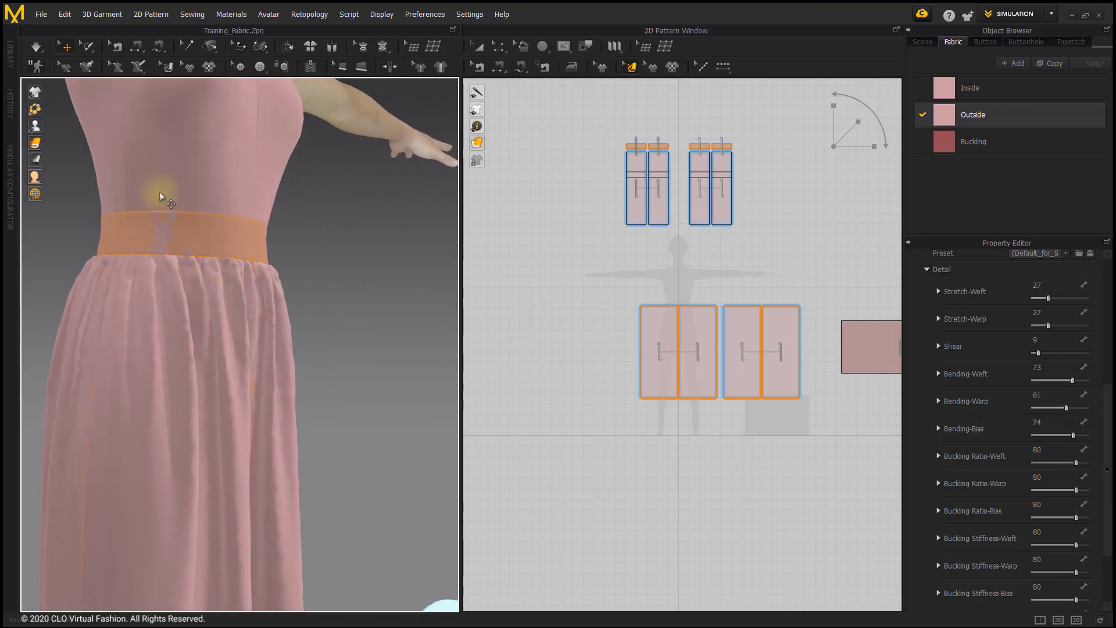
key(space)
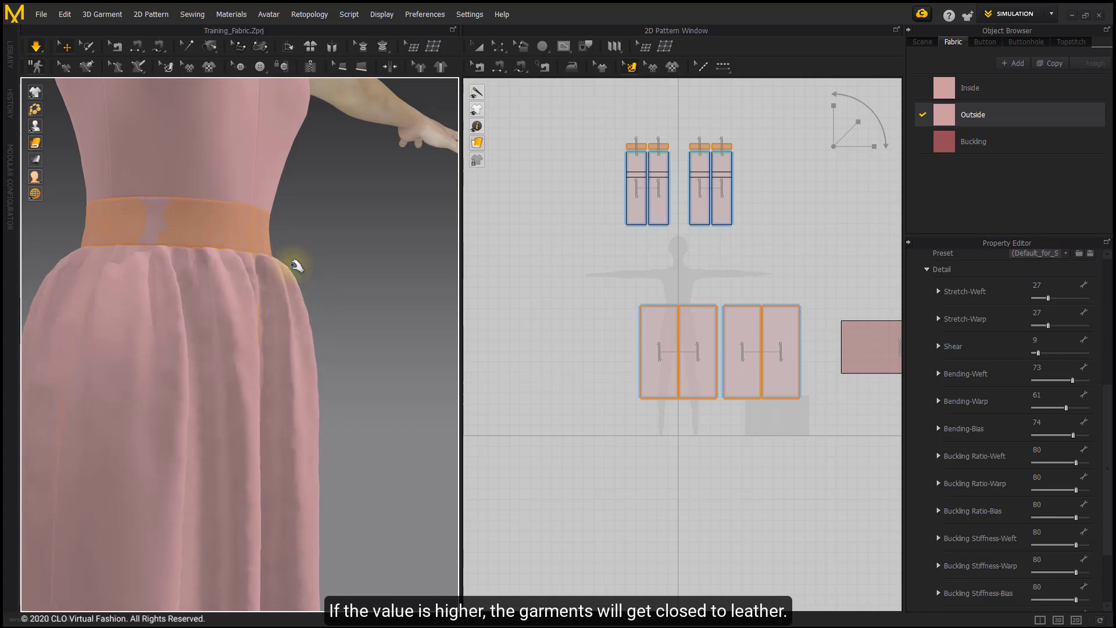
click(37, 47)
scroll(256, 428, down, 6)
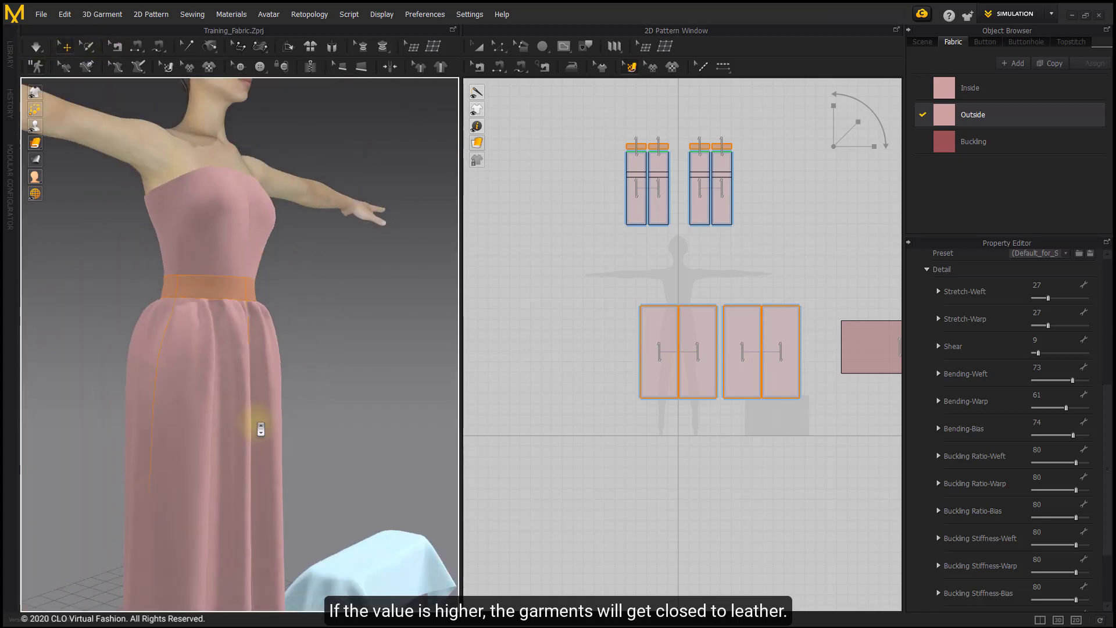
scroll(309, 393, up, 2)
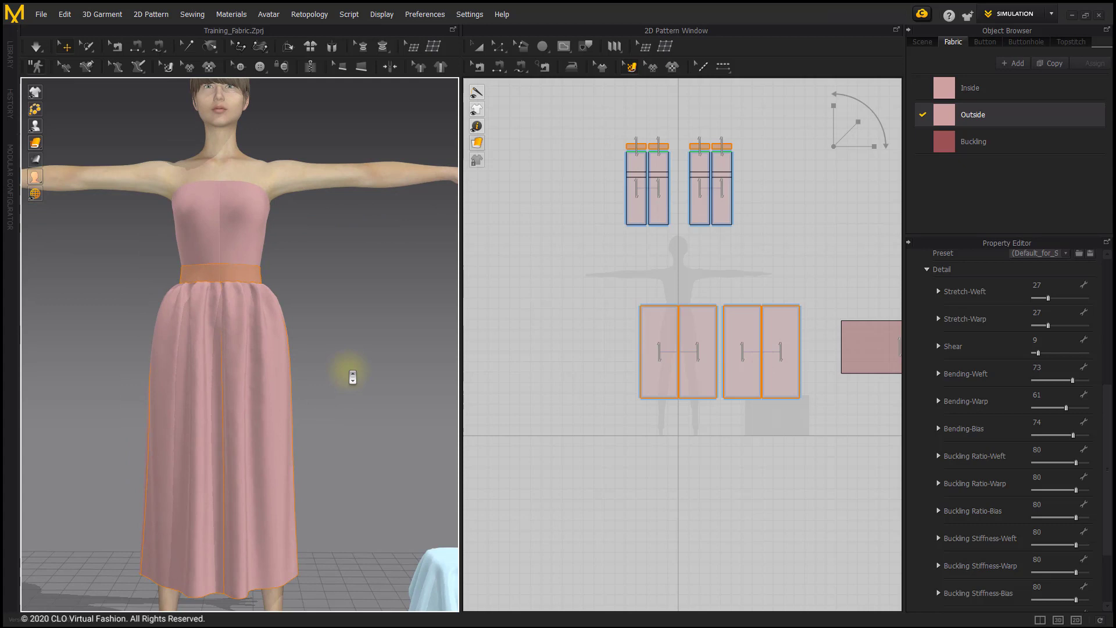
scroll(320, 349, up, 3)
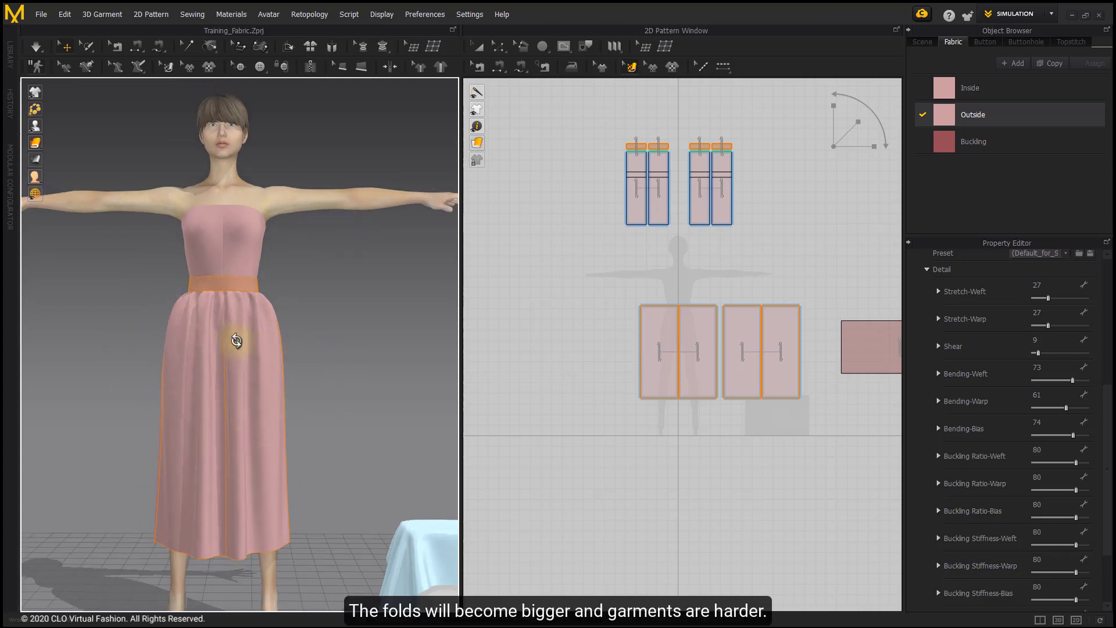
right_drag(232, 344, 259, 341)
scroll(259, 341, up, 3)
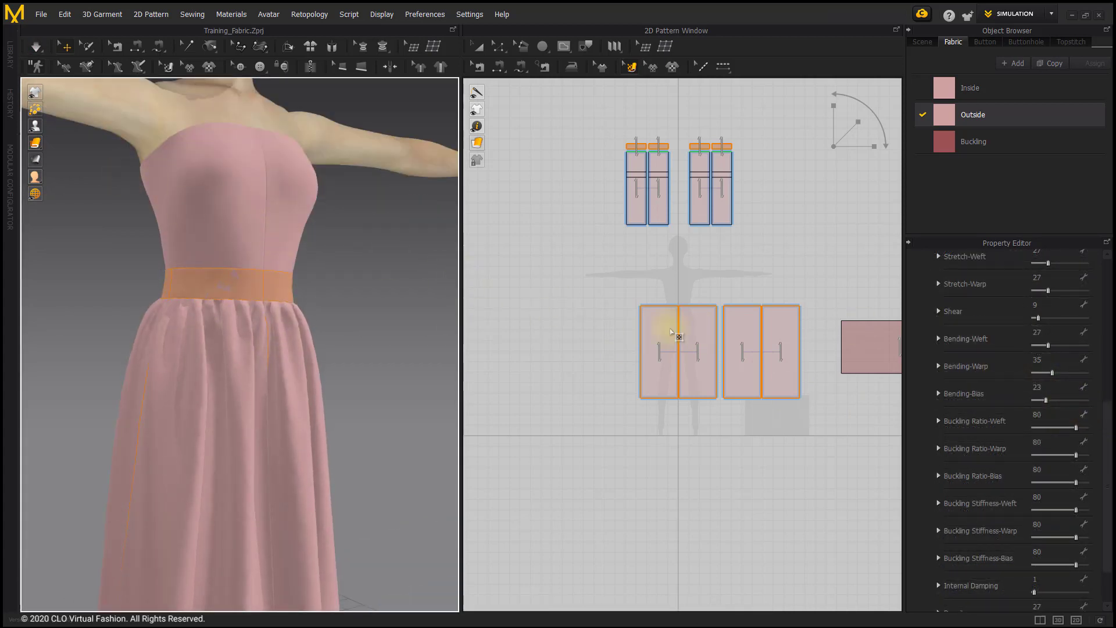
- Raise Buckling Ratio-Weft and -Warp to 100 and simulate to check the skirt drape
drag(1076, 428, 1092, 436)
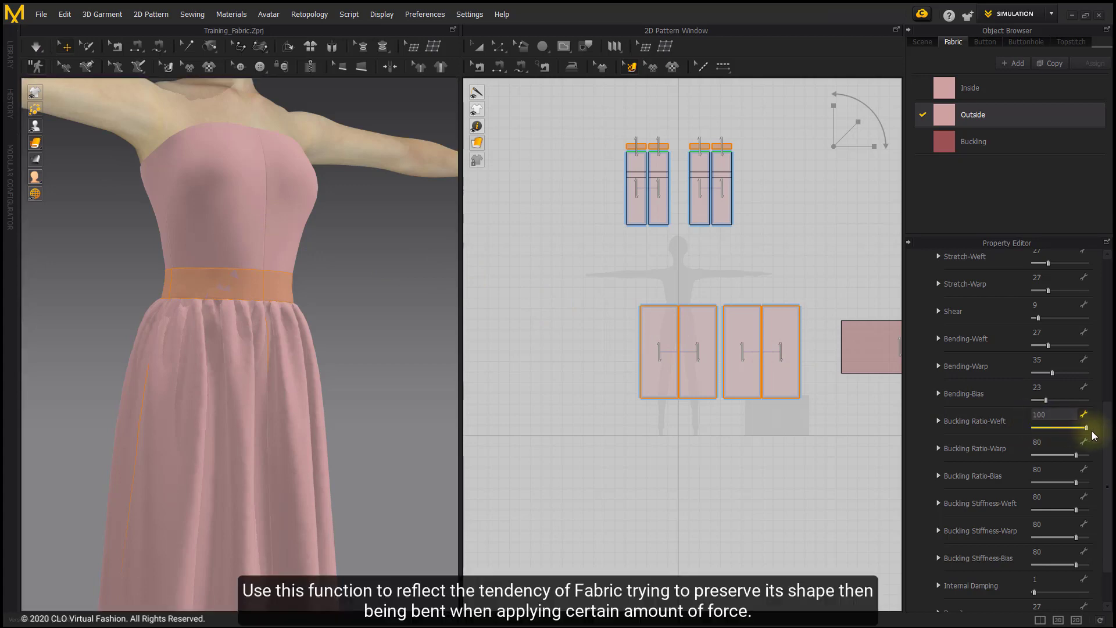
click(1075, 456)
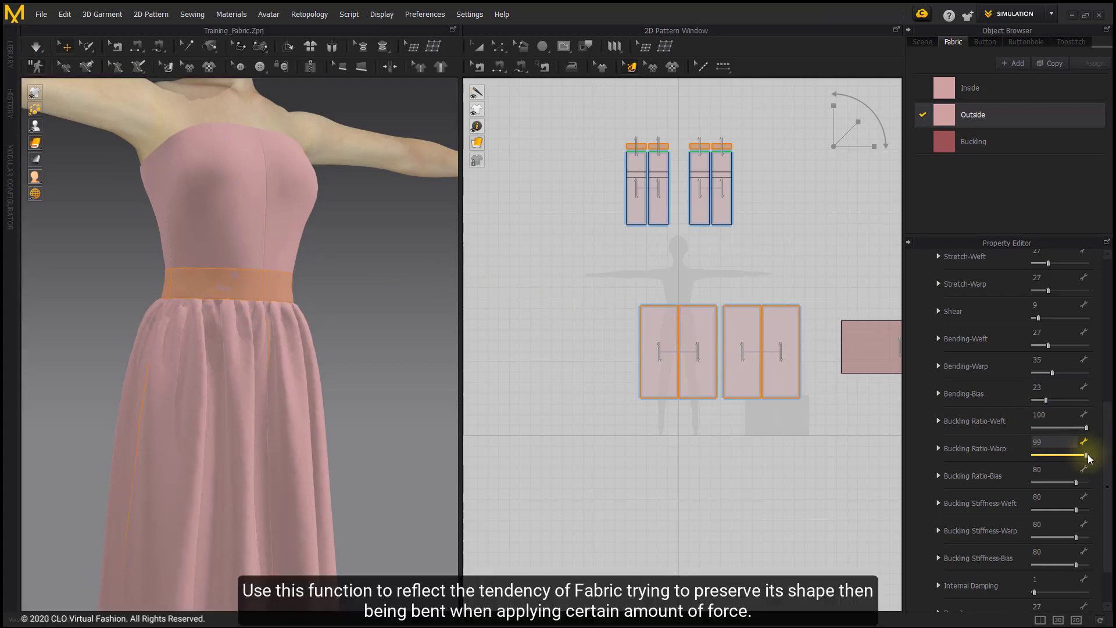
drag(1088, 458, 1086, 482)
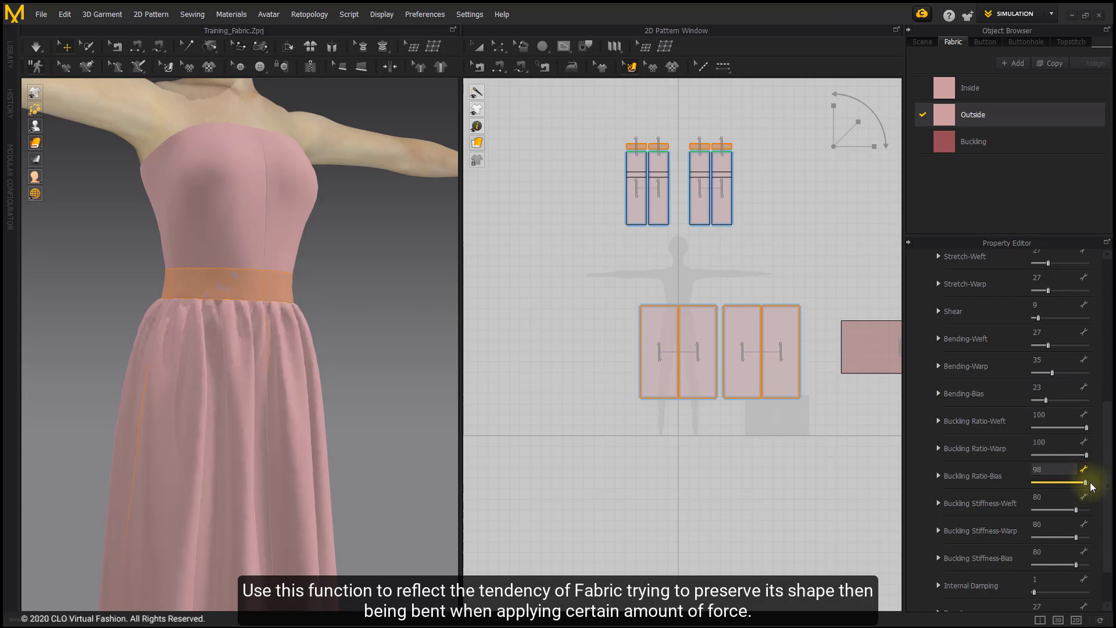
click(35, 52)
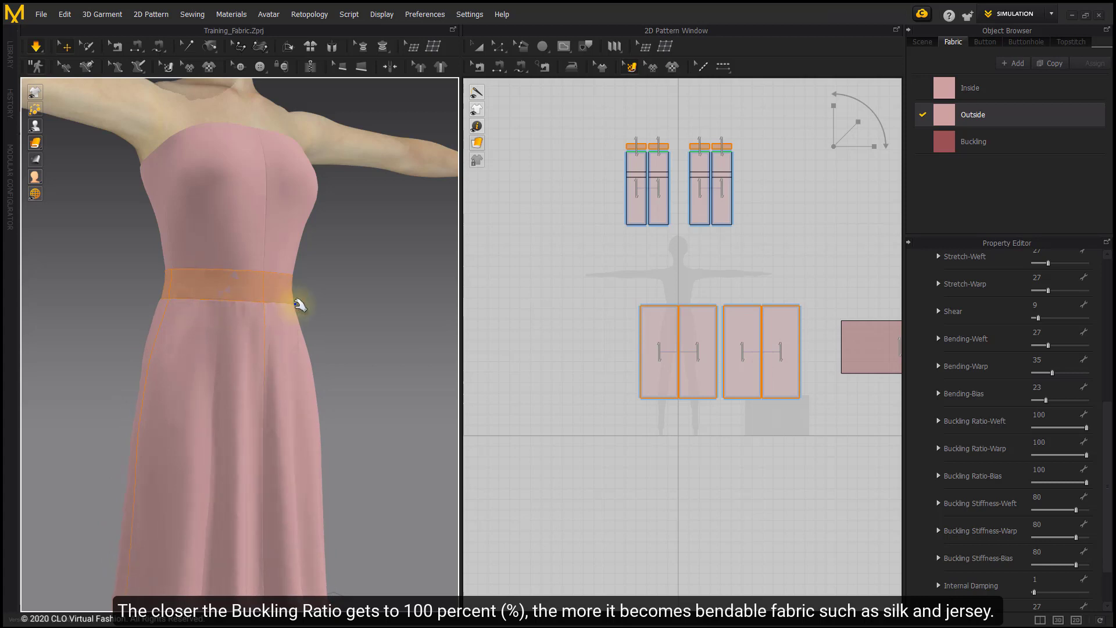
scroll(316, 308, down, 6)
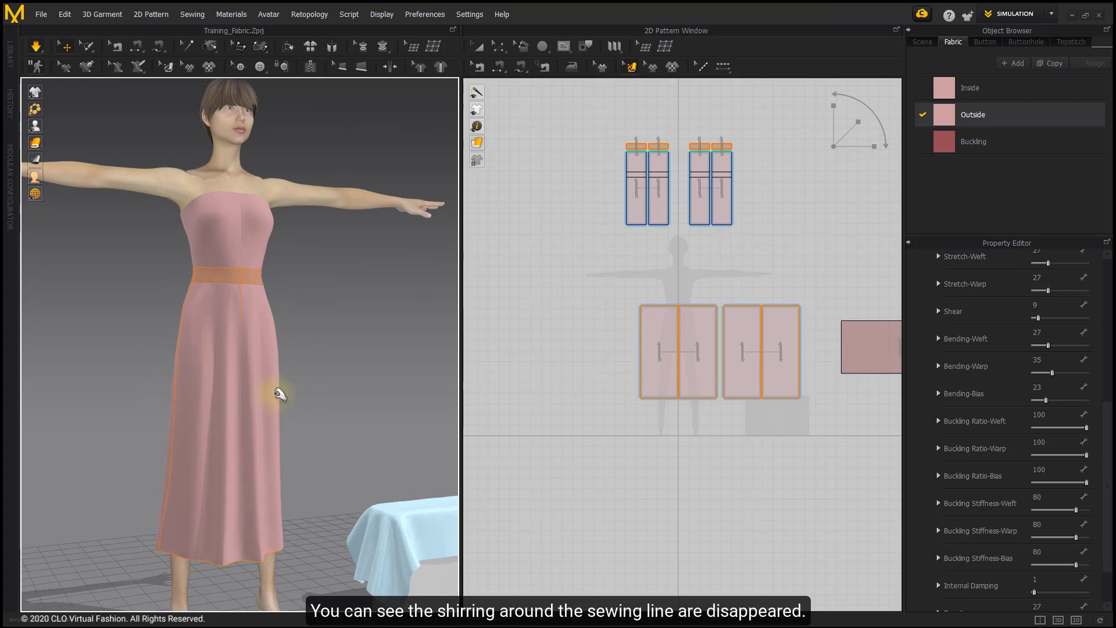
scroll(215, 326, up, 2)
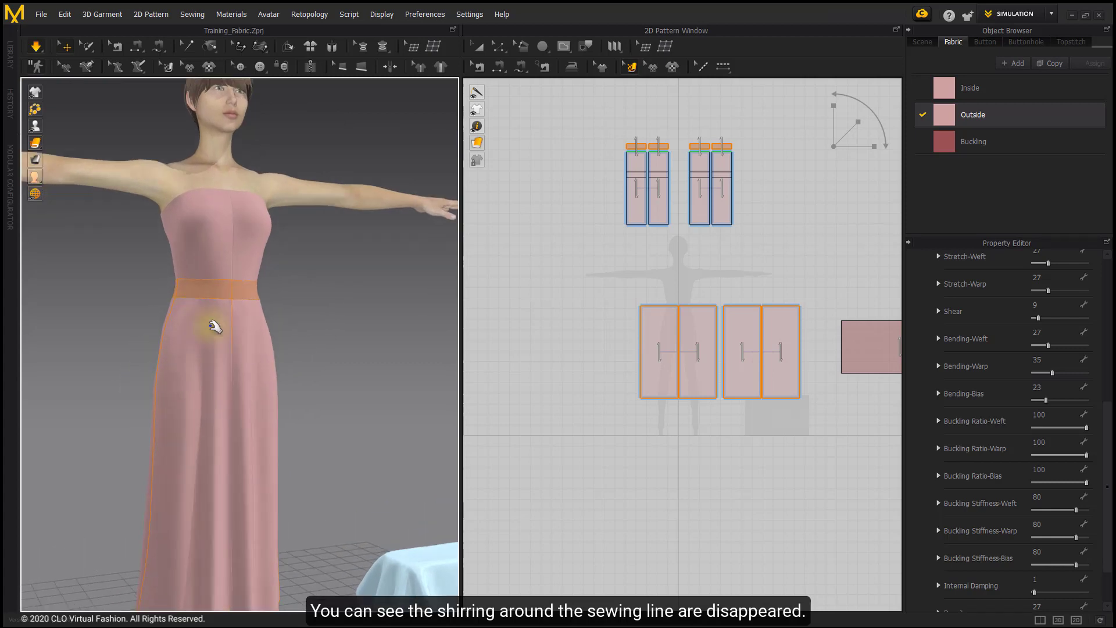
scroll(218, 314, up, 2)
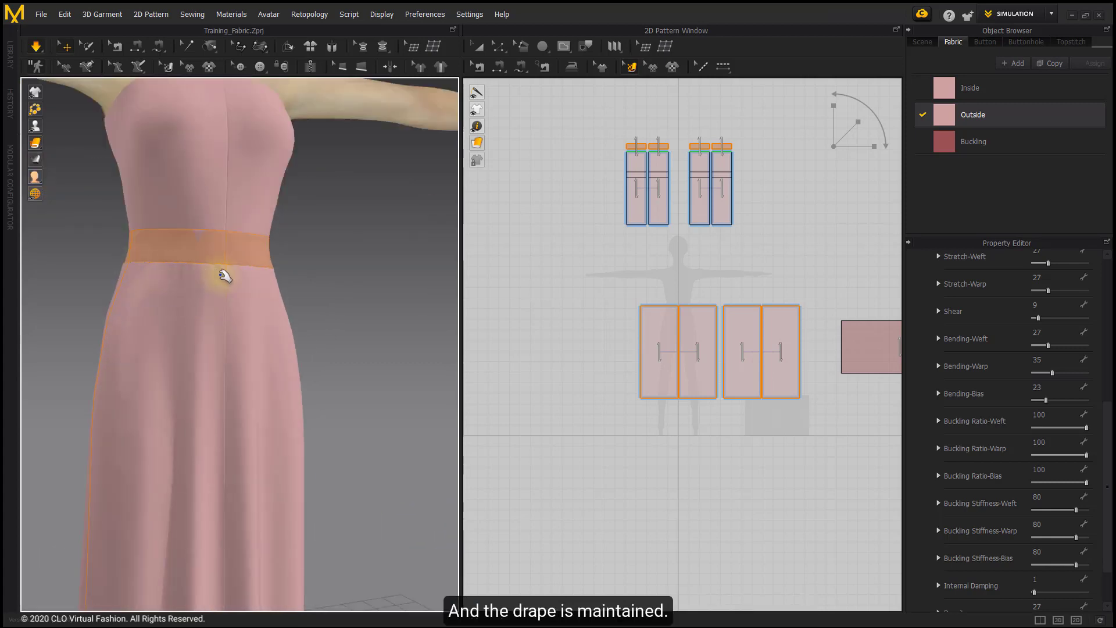
scroll(210, 398, down, 2)
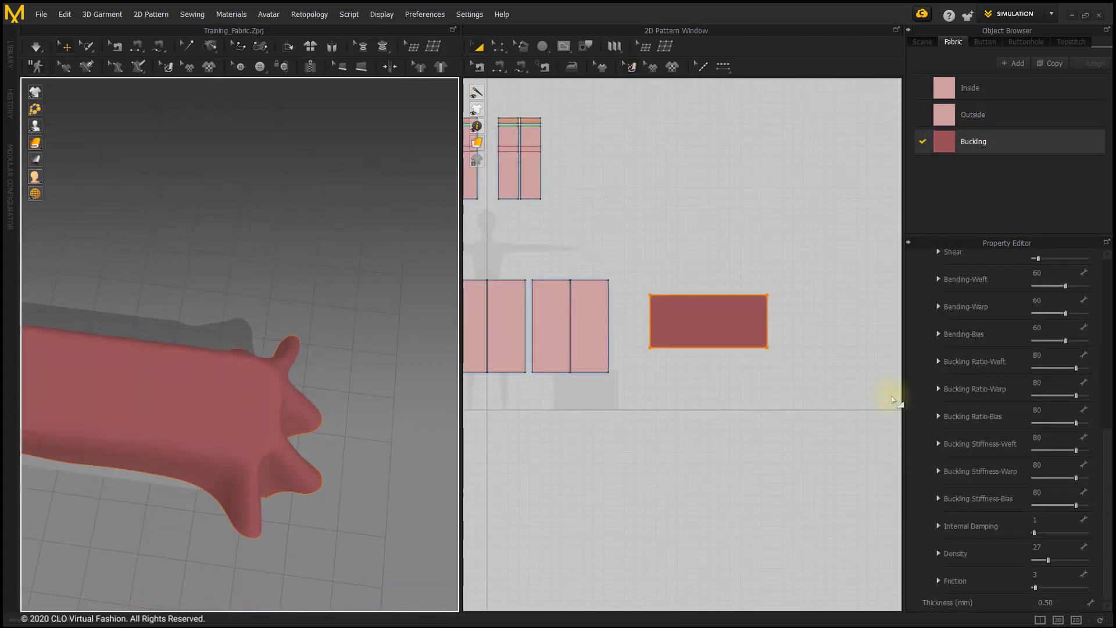
- Lower Buckling Stiffness-Weft from 80 to 12 and pull the hanging cloth to test its folds
drag(1076, 450, 1044, 505)
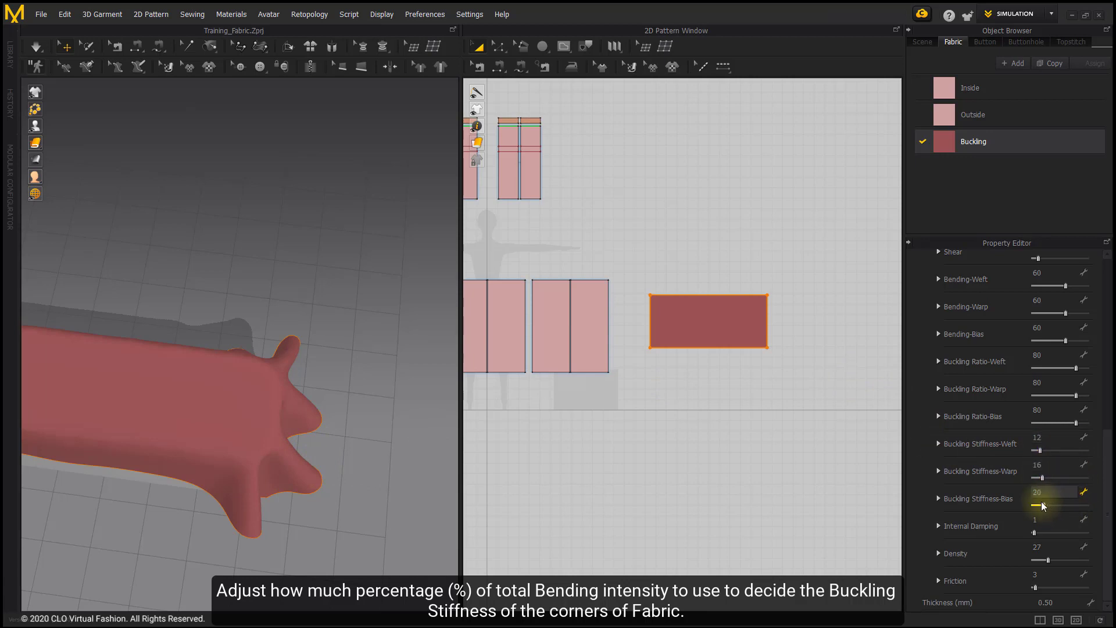
click(298, 225)
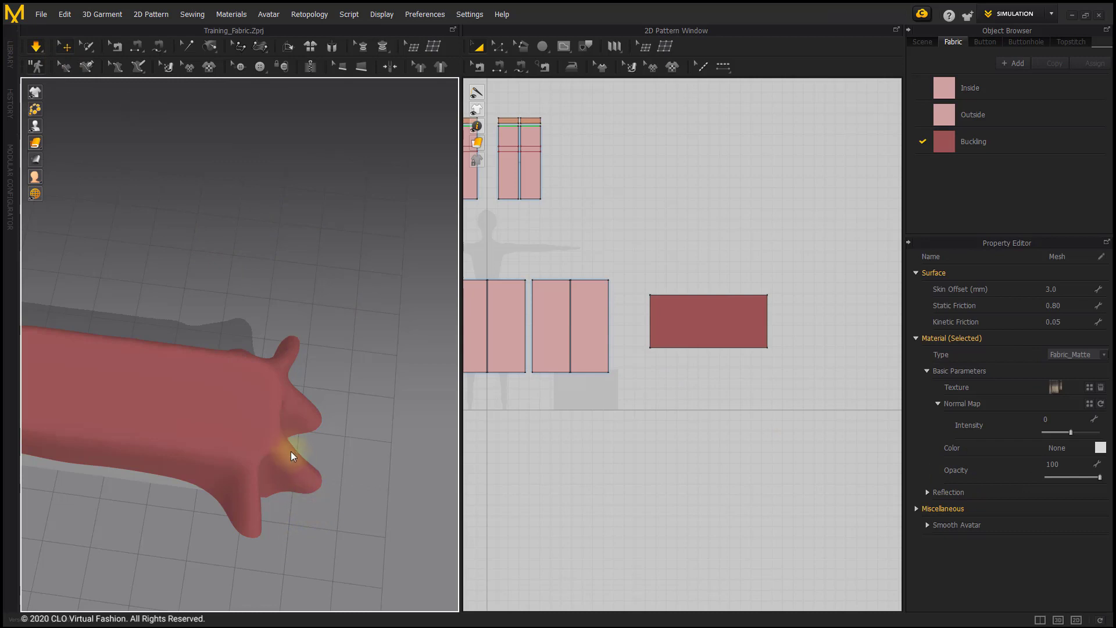
right_drag(291, 452, 263, 417)
drag(259, 424, 308, 441)
scroll(1039, 505, down, 10)
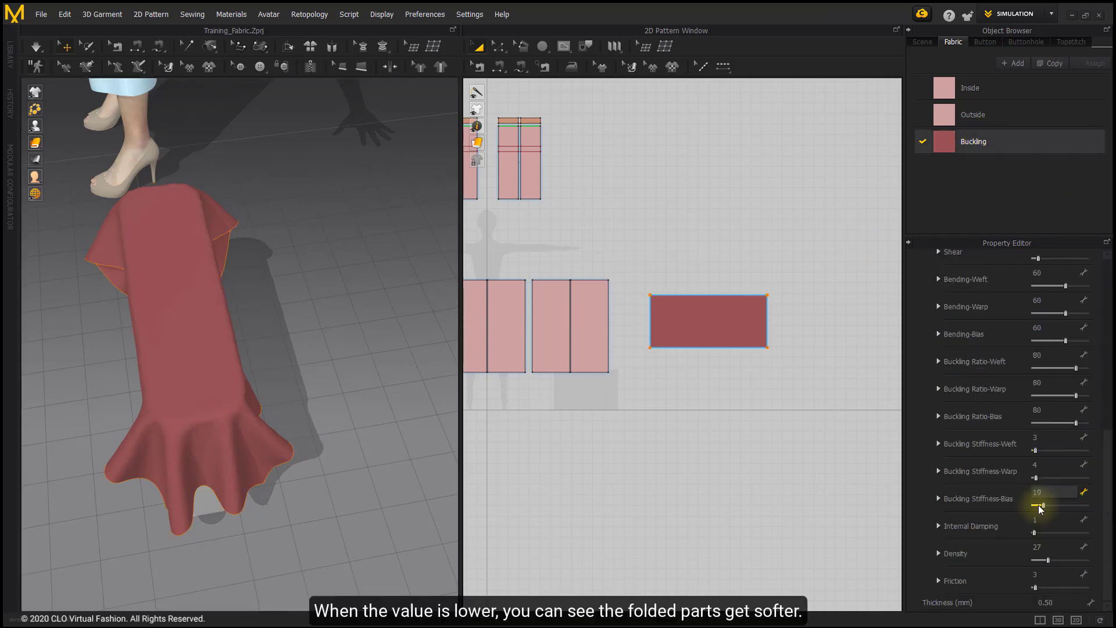
- Simulate and tug the draped red cloth to compare its softer folds, then reselect the Buckling fabric
click(39, 49)
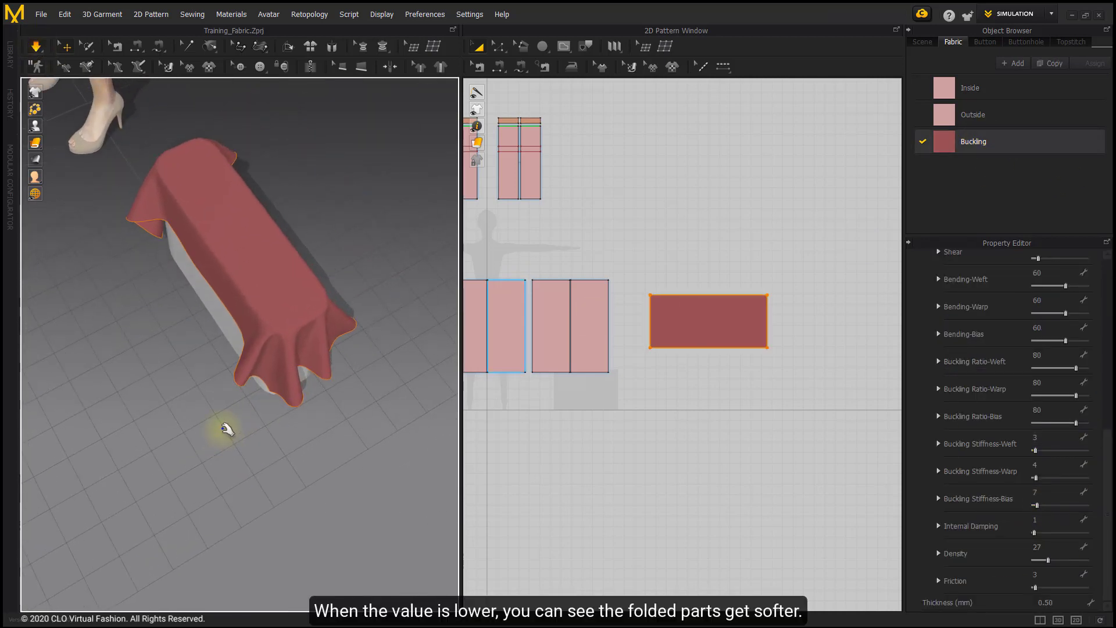
drag(224, 429, 295, 376)
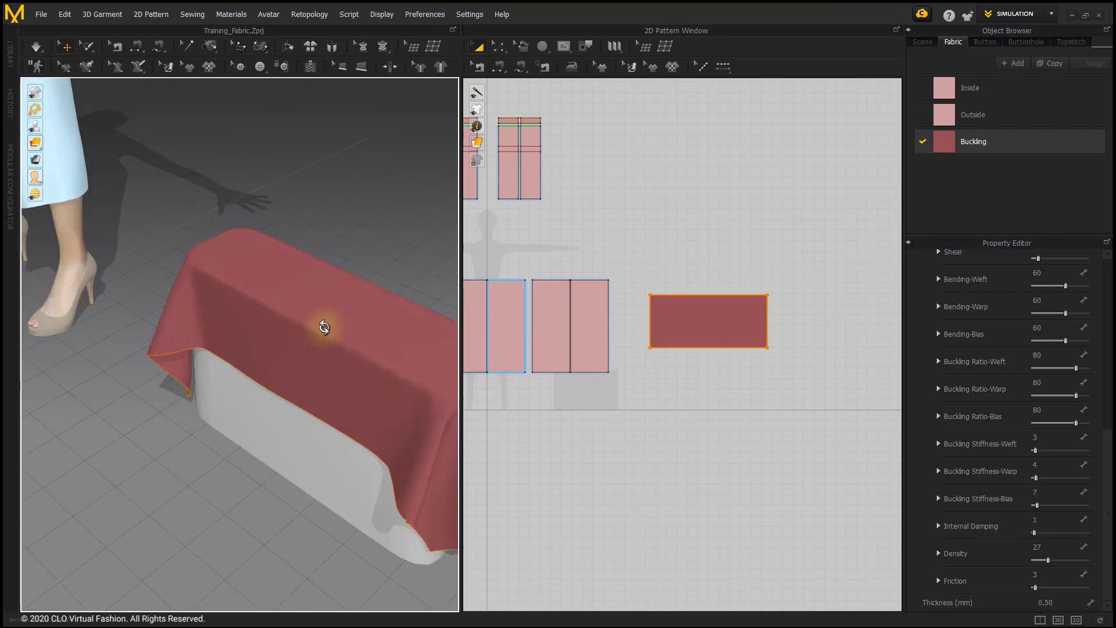
mouse_move(322, 323)
right_down()
mouse_move(250, 343)
mouse_move(319, 345)
right_up()
mouse_move(320, 345)
mouse_down()
mouse_move(334, 329)
mouse_move(361, 326)
mouse_up()
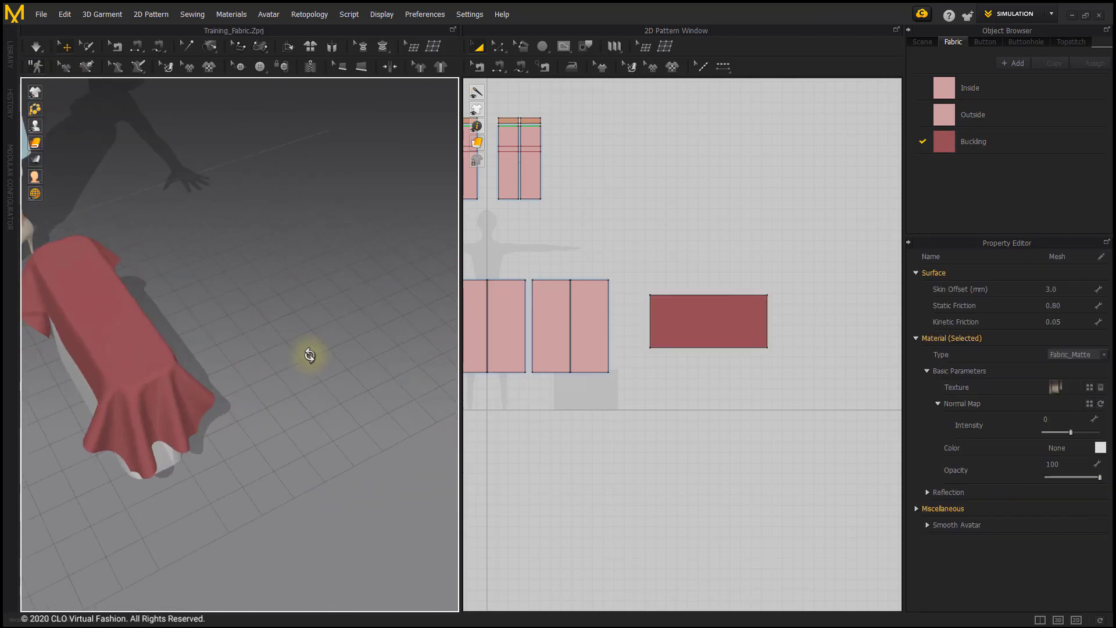
right_drag(309, 351, 145, 406)
click(960, 168)
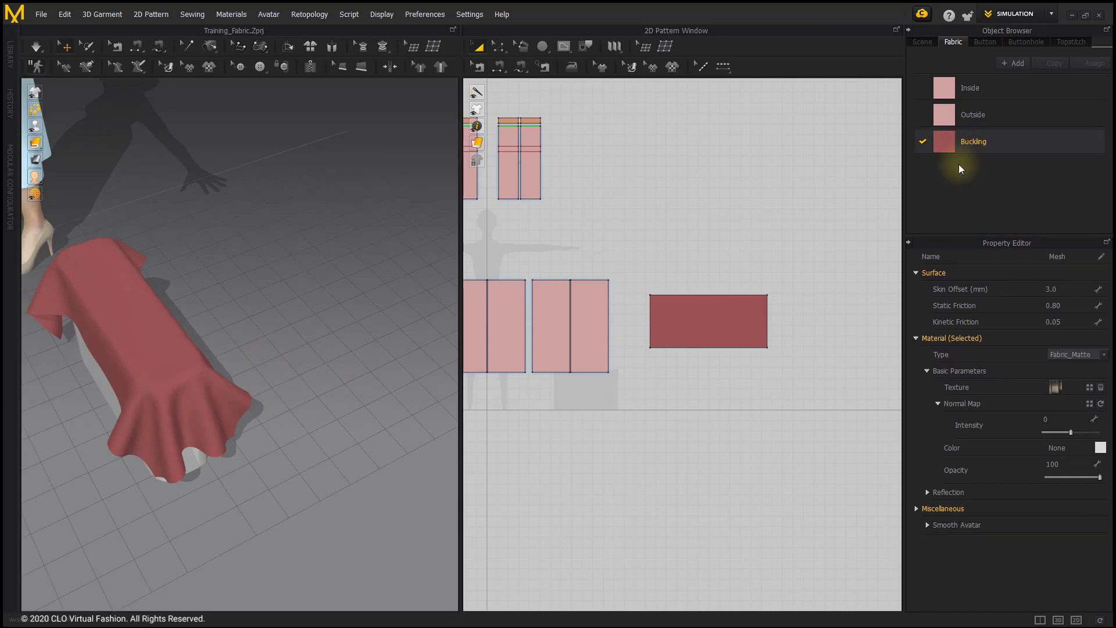
scroll(996, 523, down, 10)
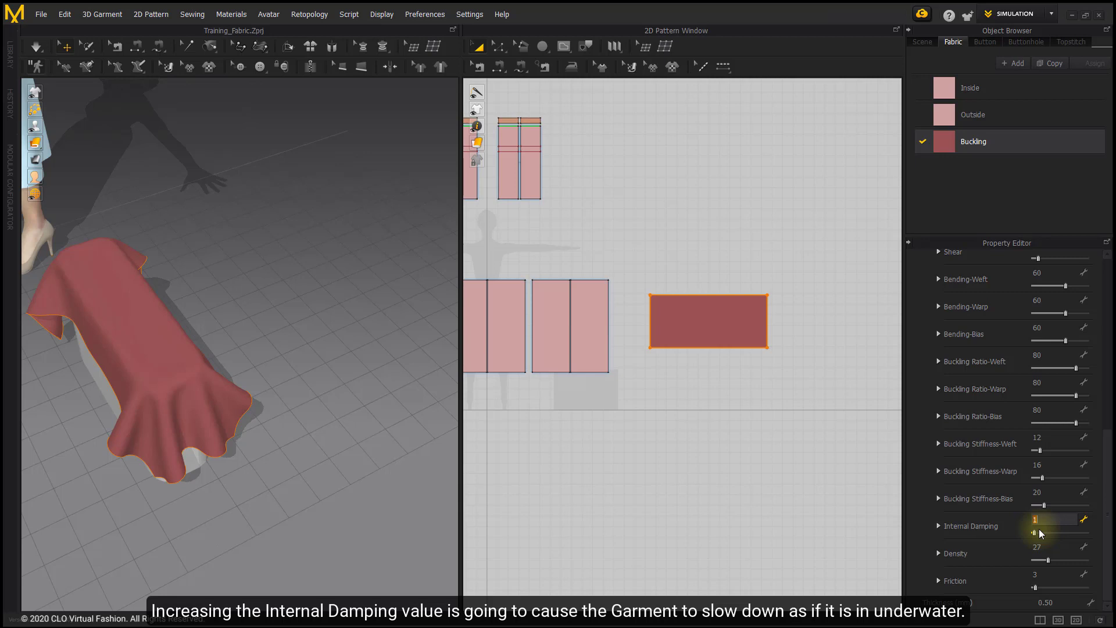
- Check the Buckling fabric's Density, Friction and Thickness values
click(1040, 546)
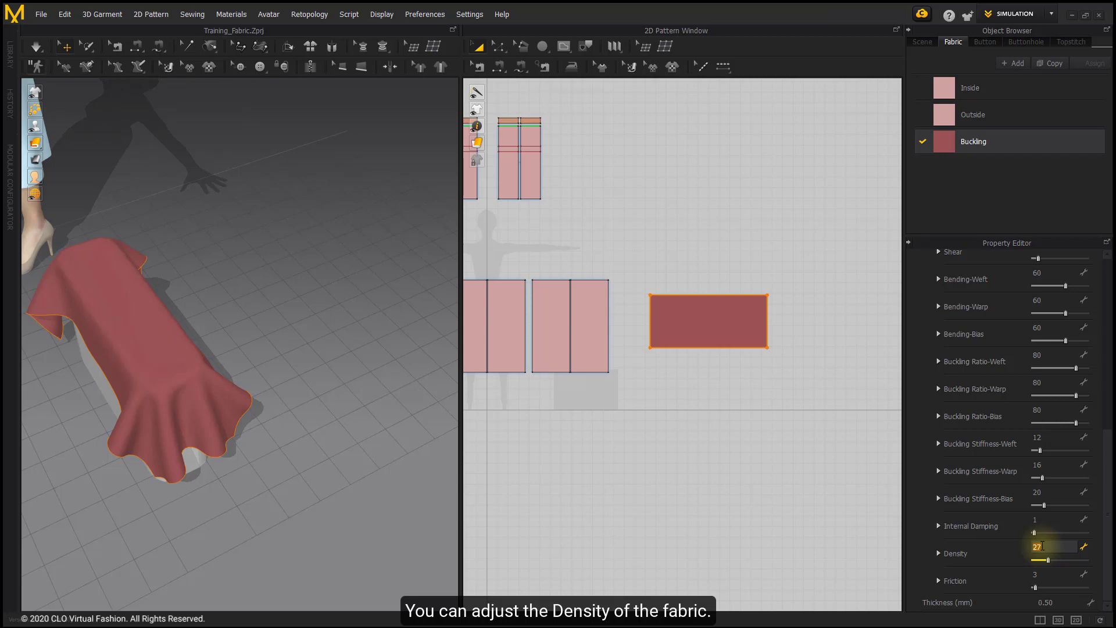
click(1038, 574)
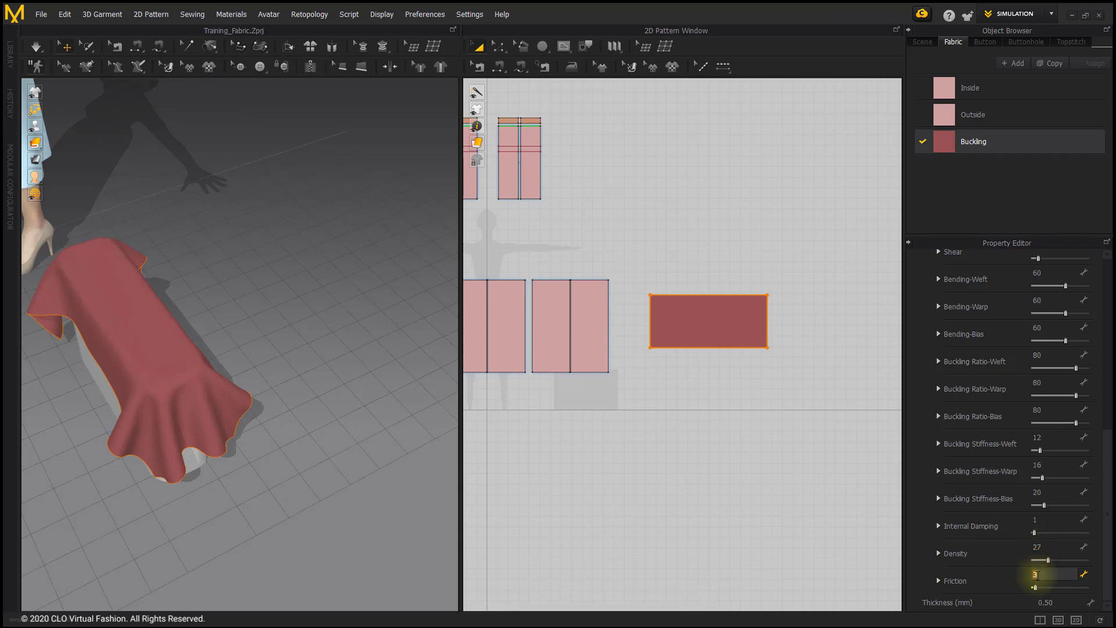
click(1057, 603)
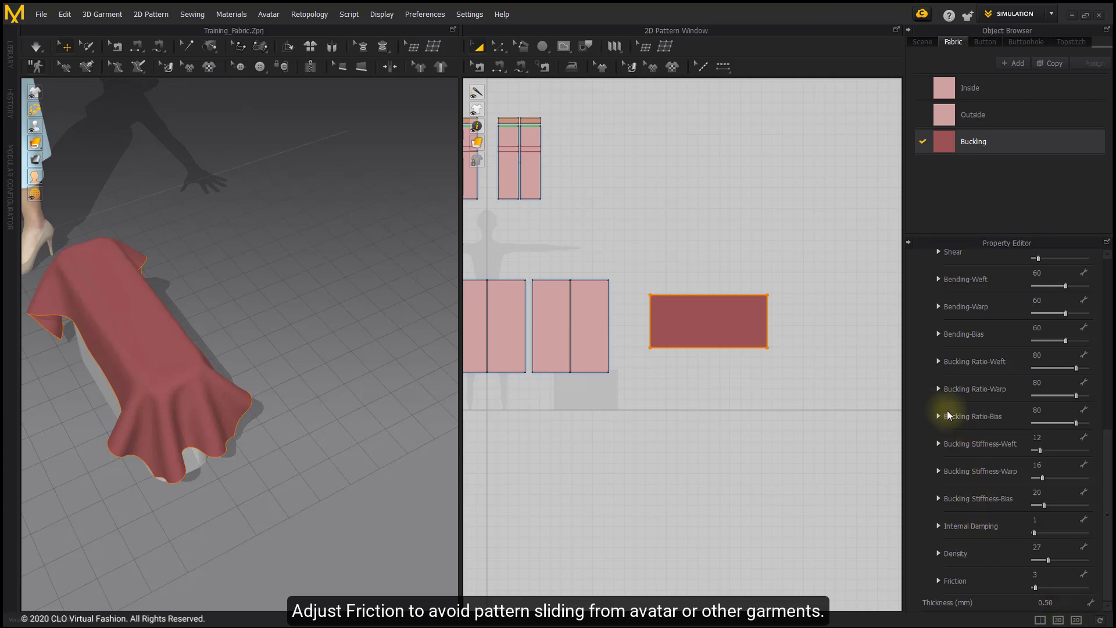
scroll(930, 416, up, 5)
- Save the Buckling fabric as Buckling.zfab with a texture-image preview, then open the fabric file browser
click(917, 356)
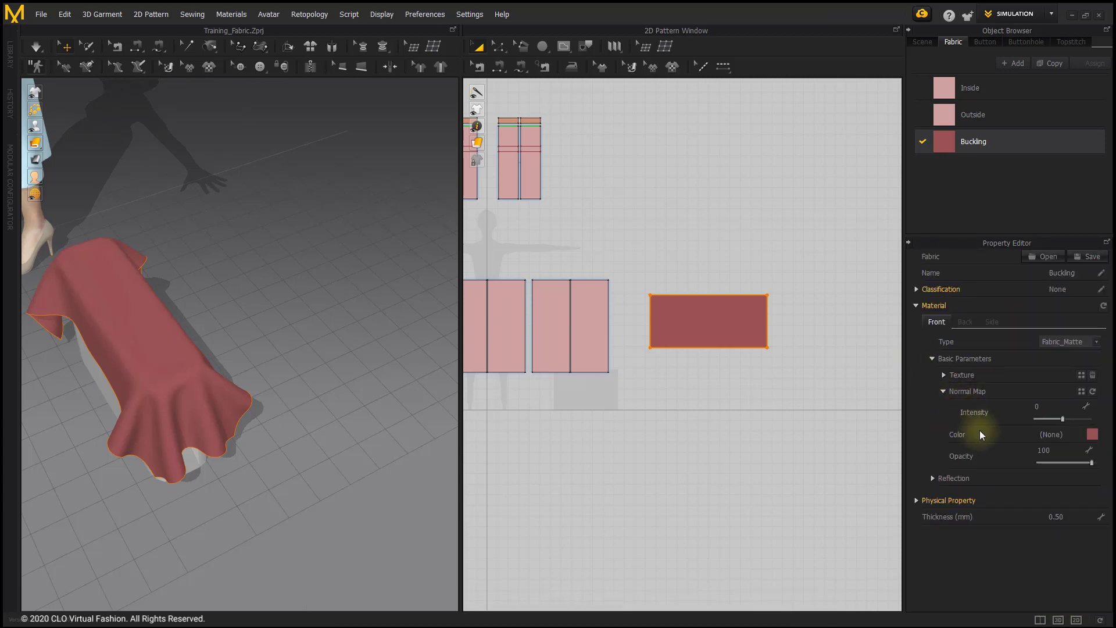
click(1089, 258)
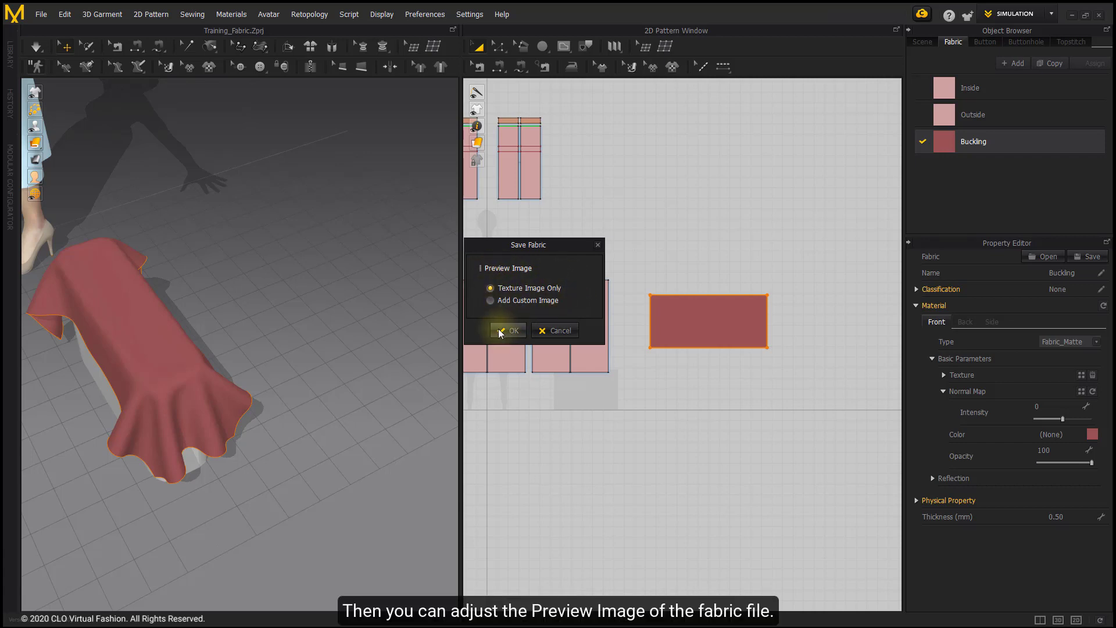
click(500, 331)
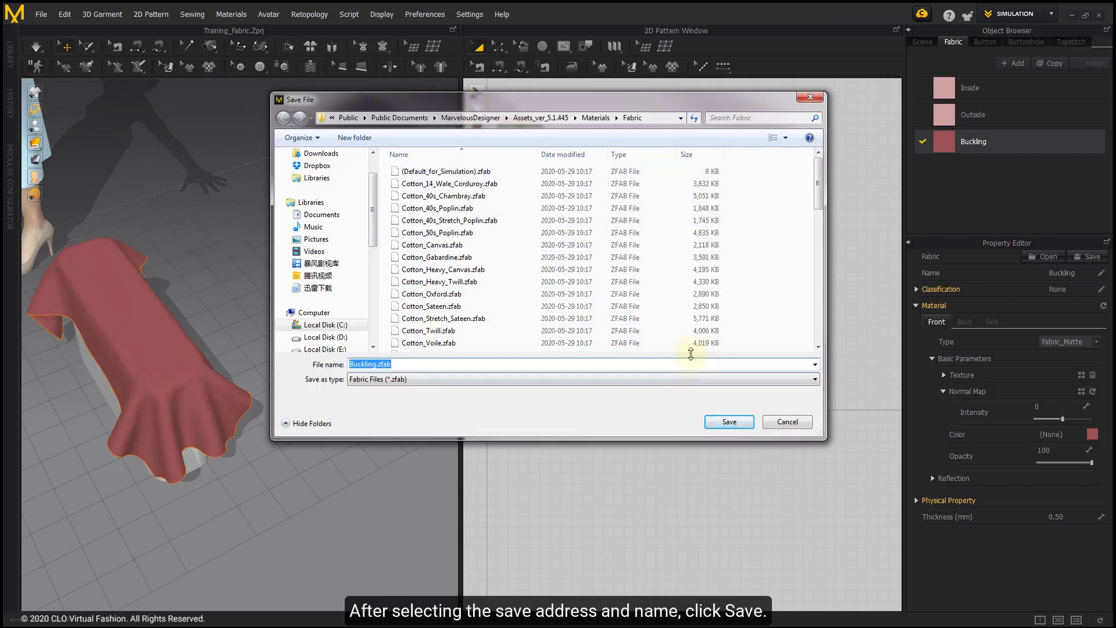
click(727, 422)
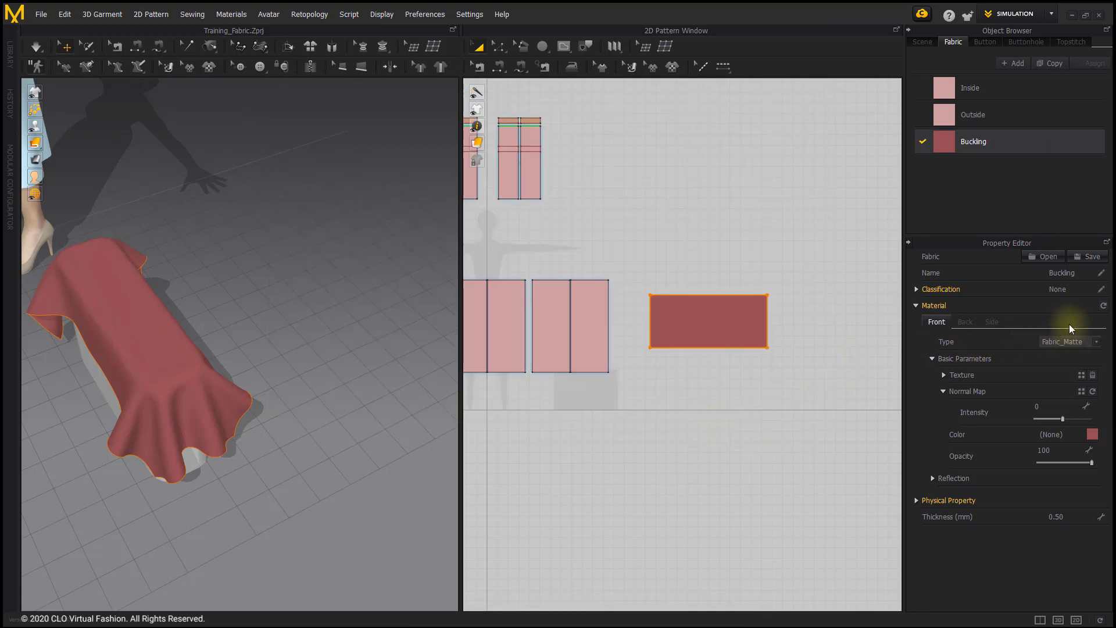
click(1046, 256)
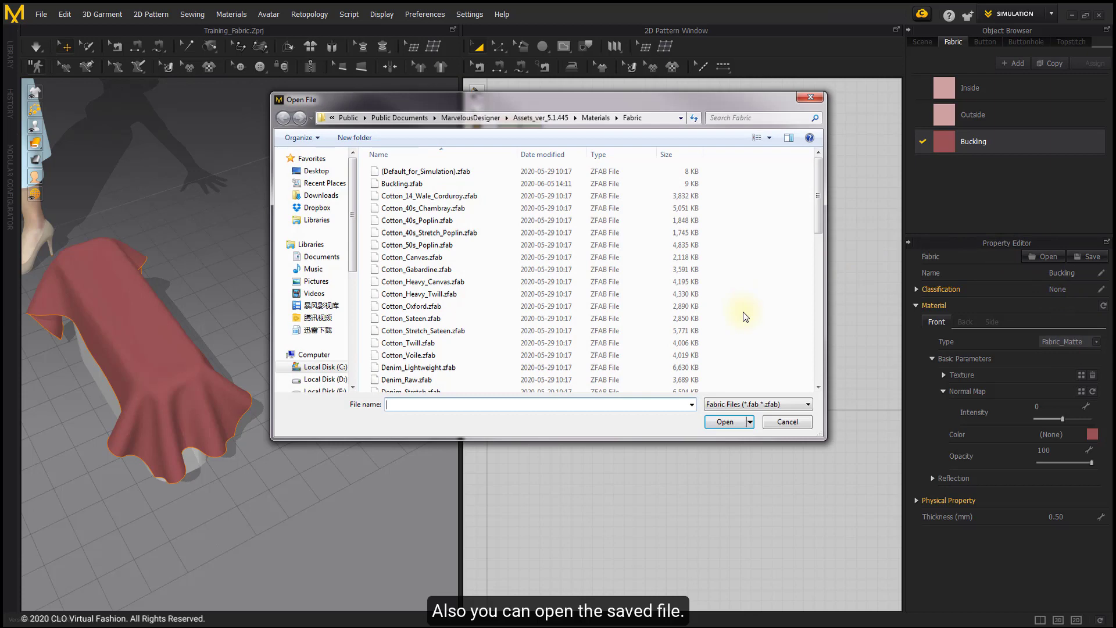